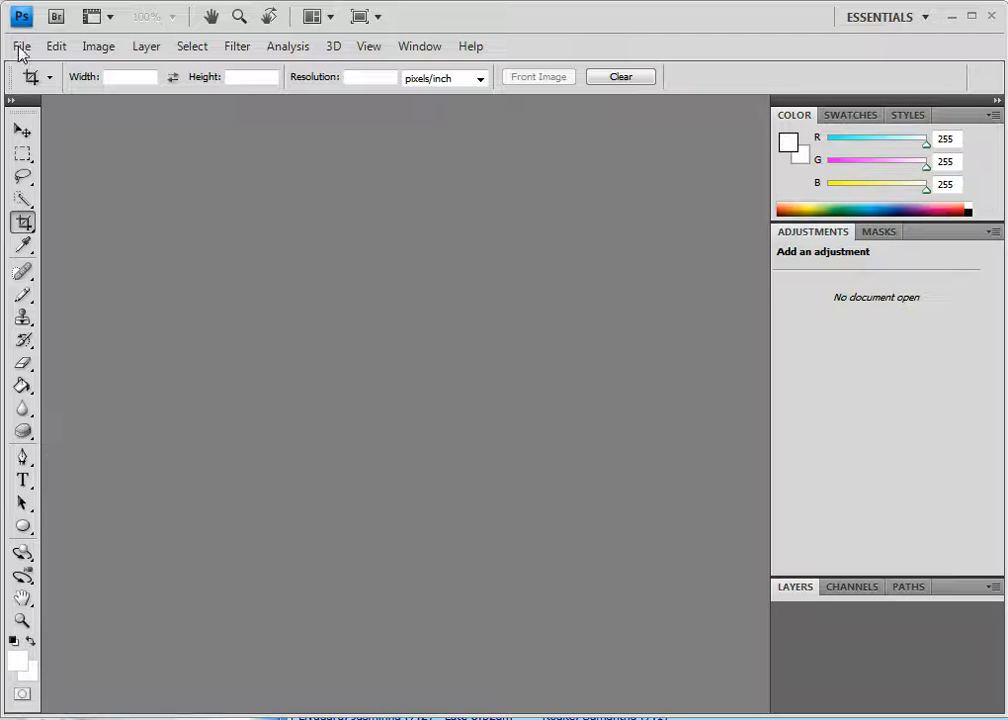
# Create a new document from the Web preset with the Leaderboard size, 728 x 90 pixels.
pyautogui.click(21, 46)
pyautogui.click(36, 70)
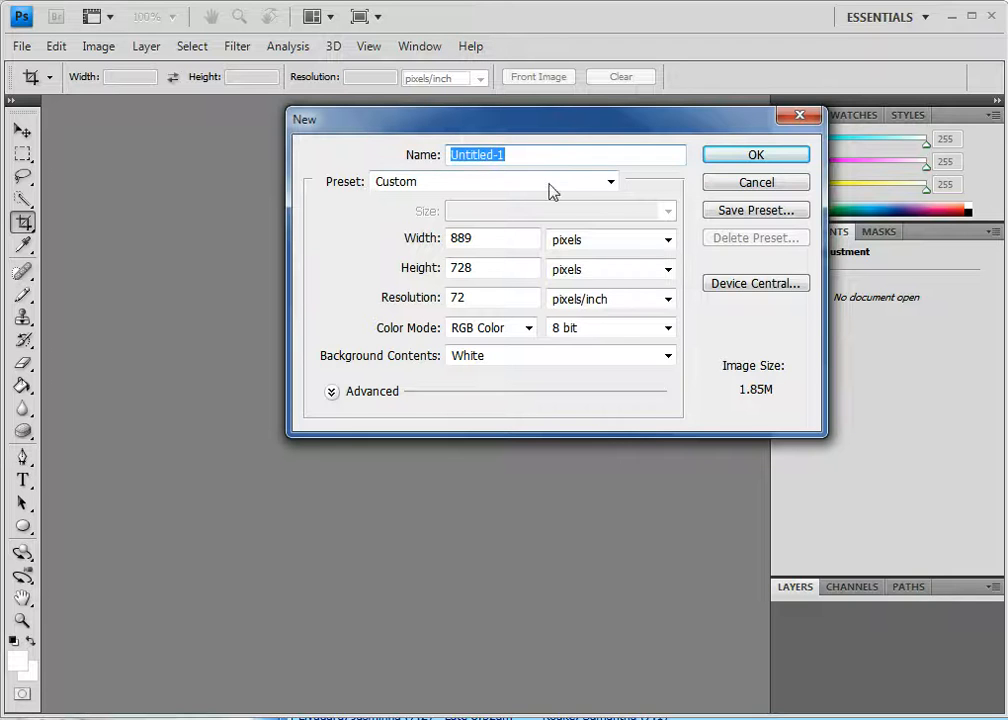
pyautogui.click(612, 183)
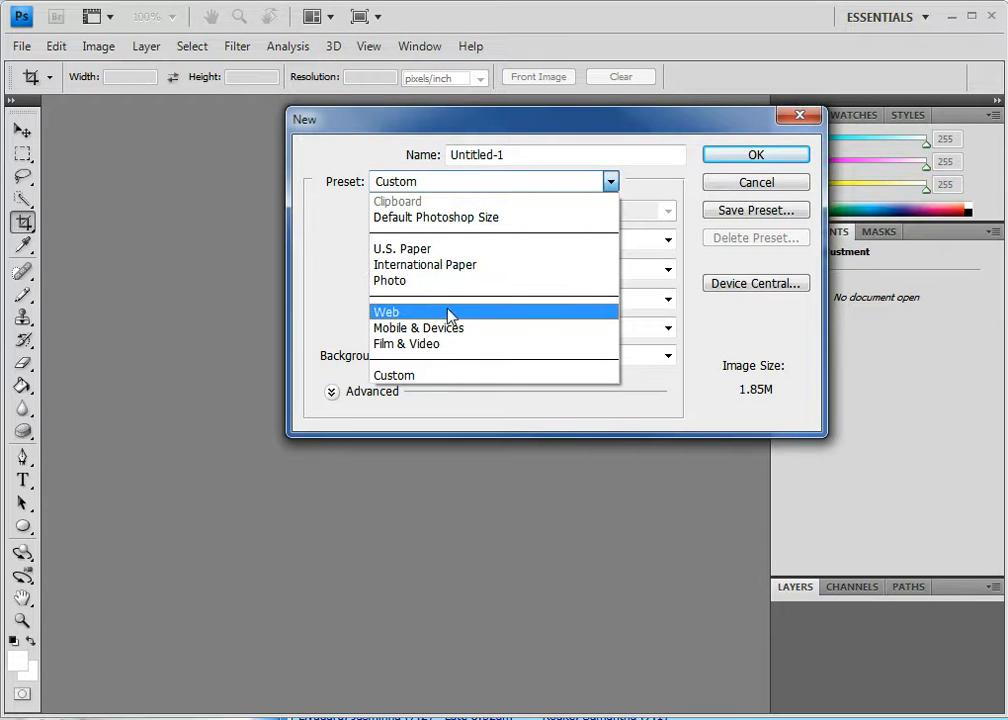
pyautogui.click(450, 313)
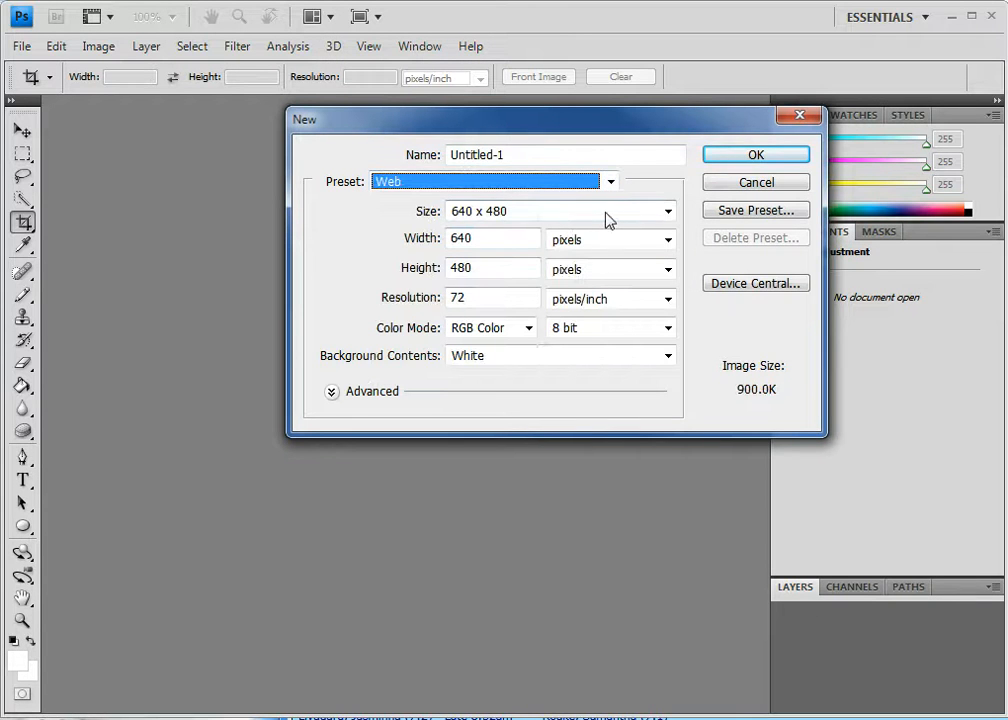
pyautogui.click(563, 216)
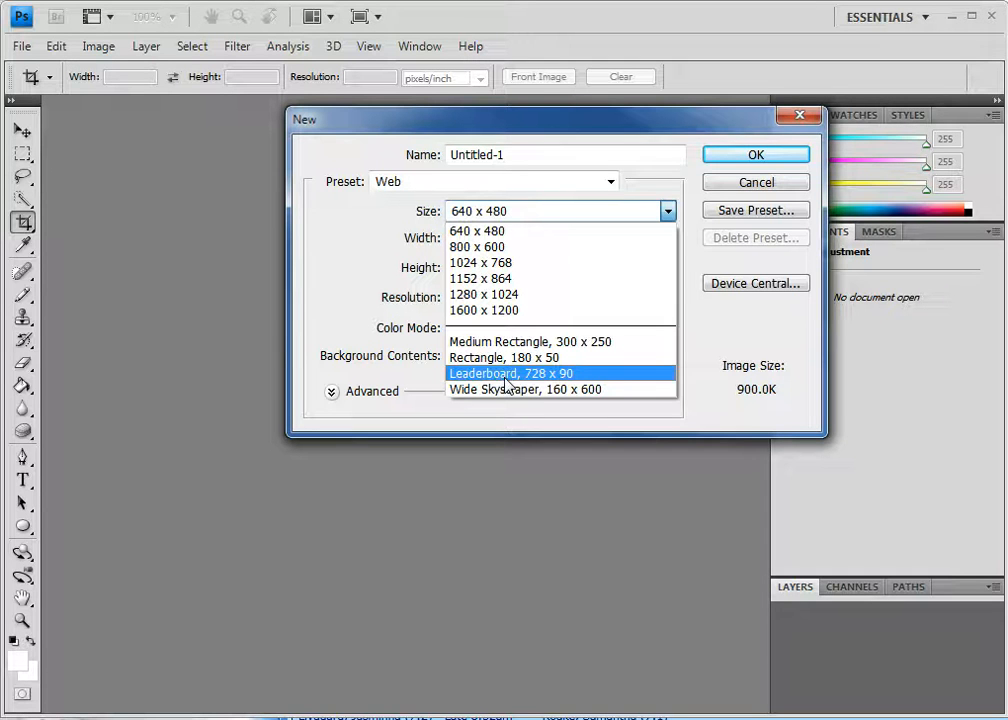
pyautogui.click(507, 380)
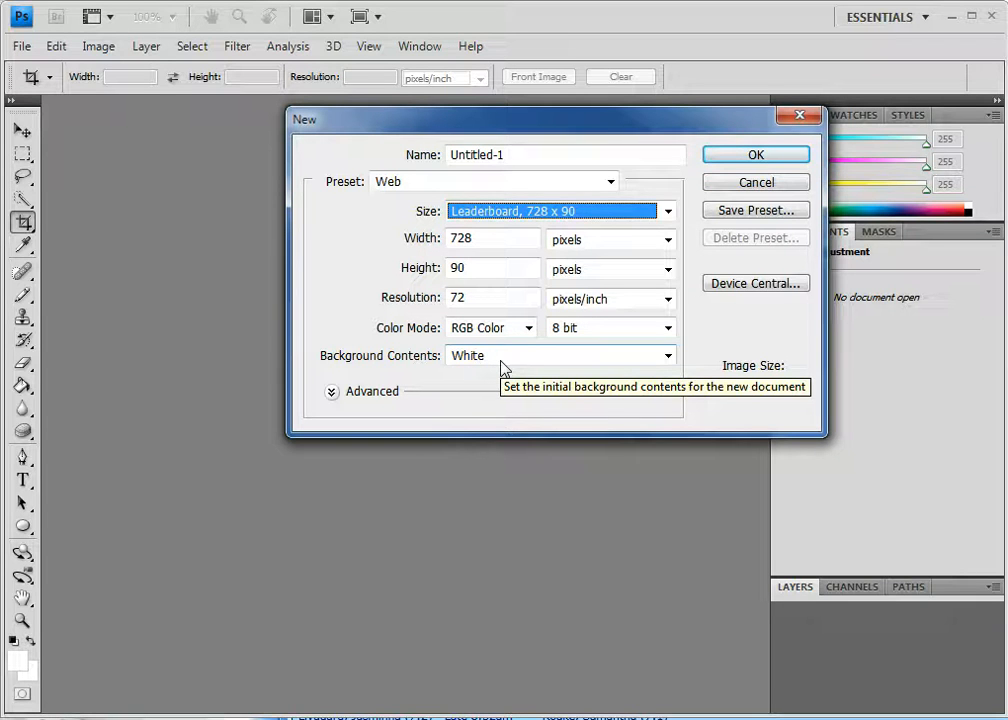
pyautogui.click(756, 158)
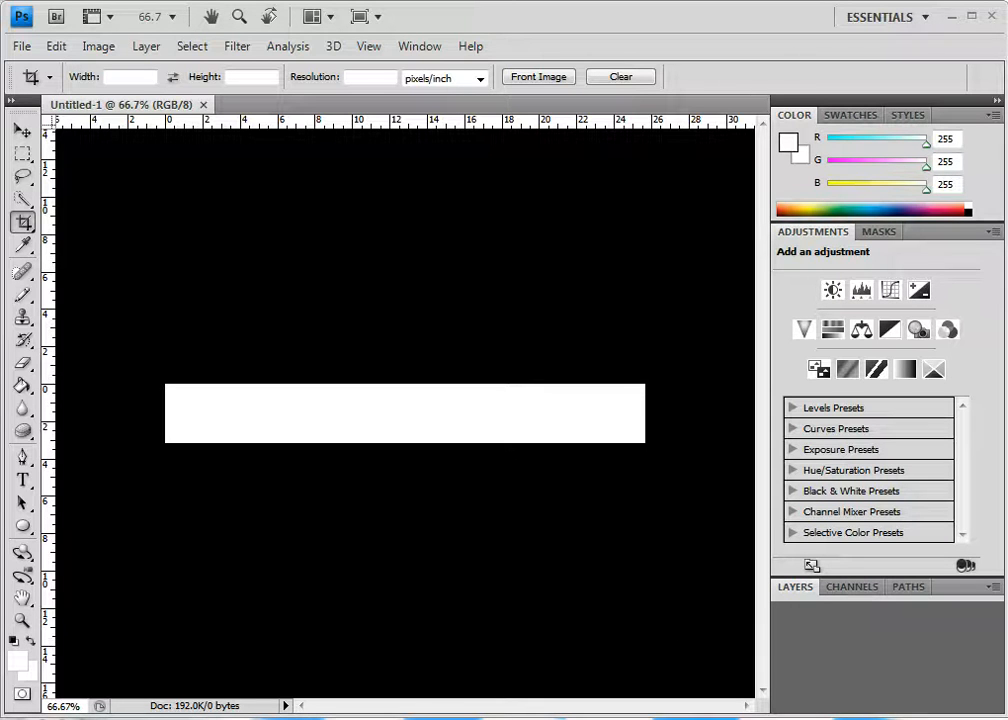
# Switch to the Chrome window with the computer image results and open the blue binary-code picture computer_speed.jpg.
pyautogui.moveTo(420, 719)
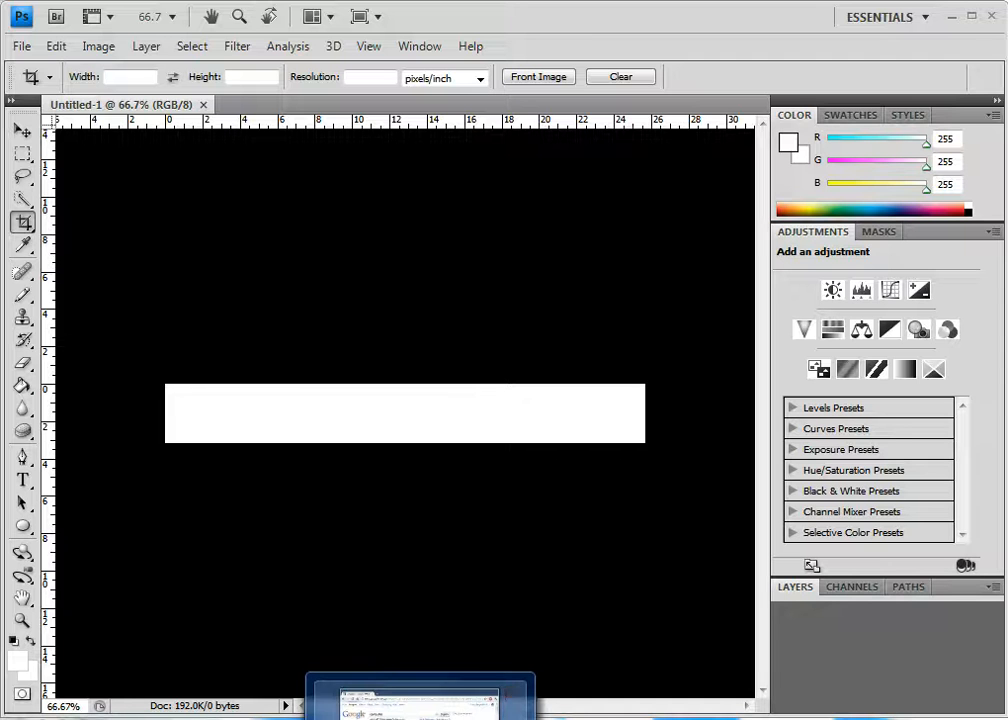
pyautogui.click(420, 703)
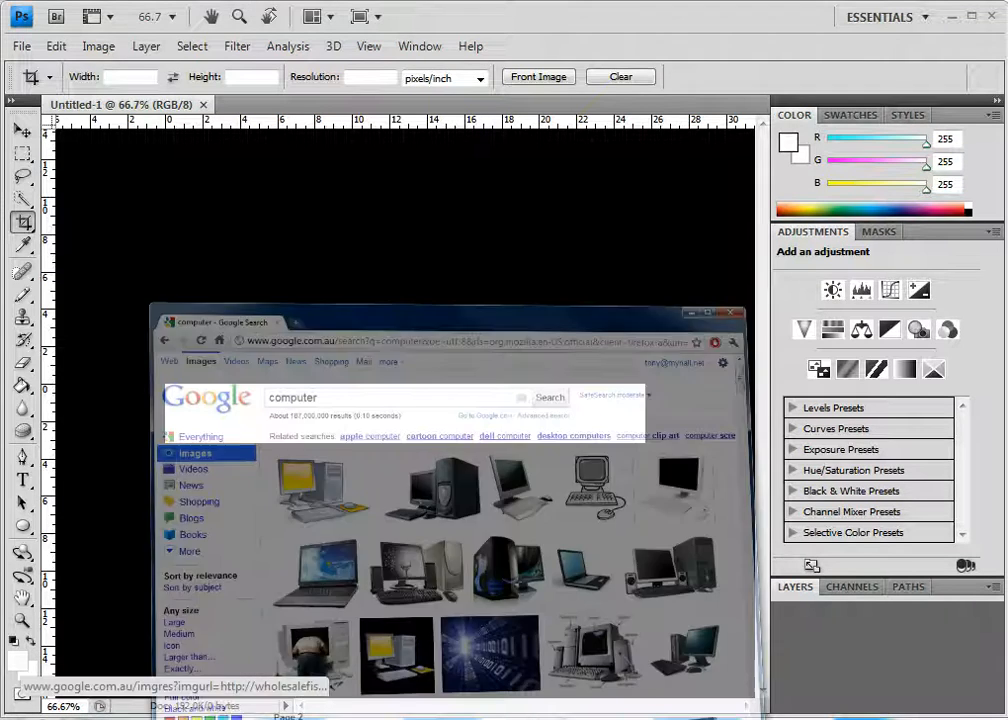
pyautogui.moveTo(455, 420)
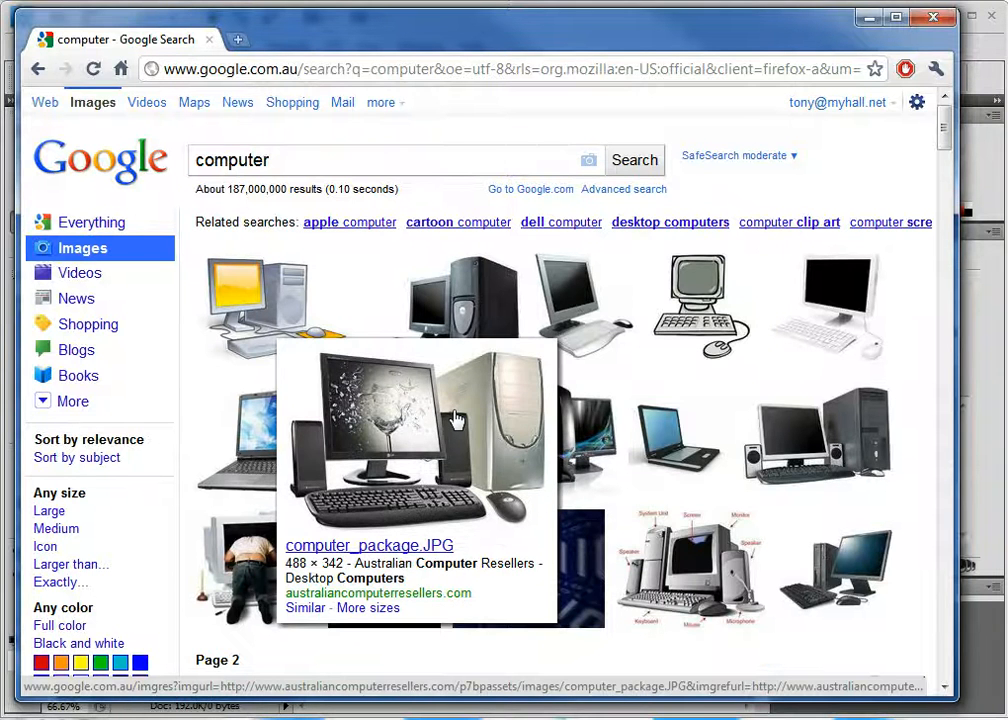
pyautogui.moveTo(592, 465)
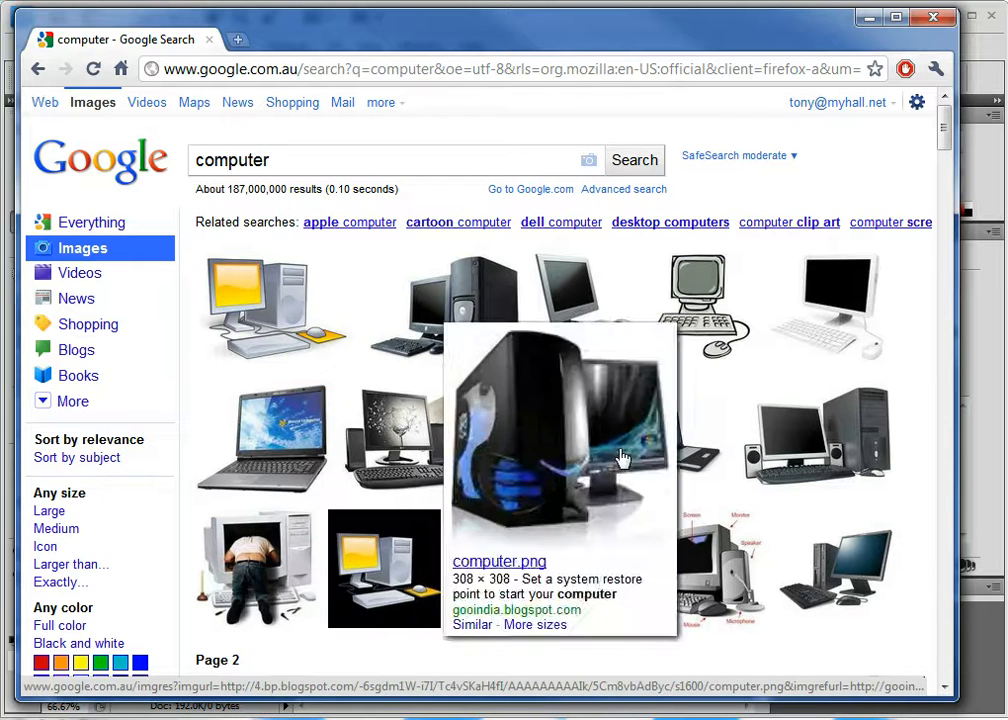
pyautogui.moveTo(500, 590)
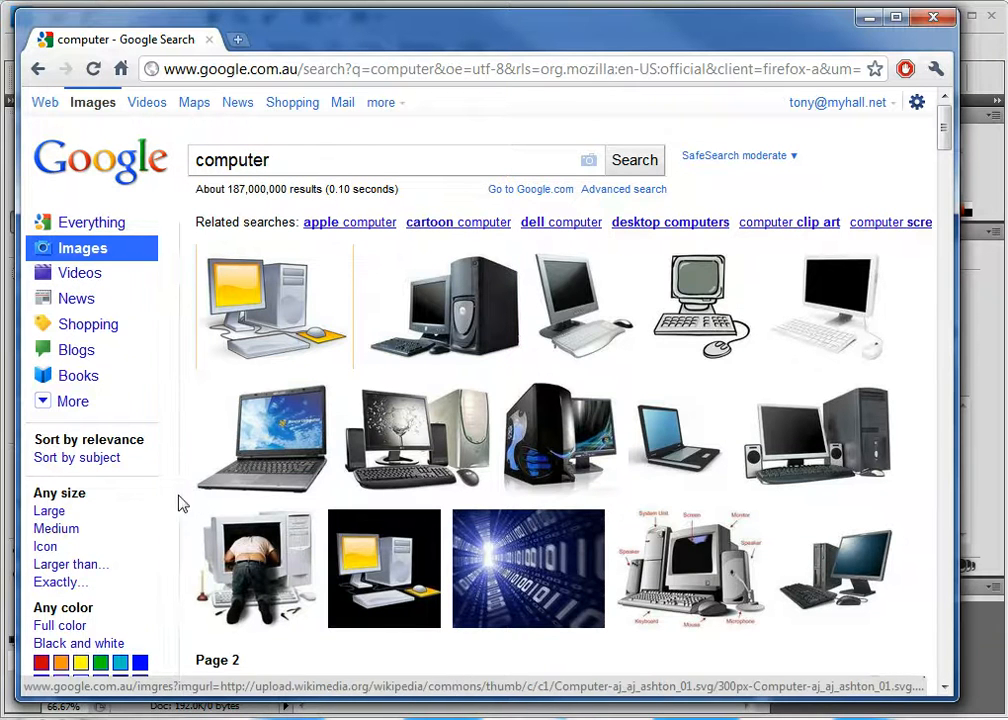
pyautogui.moveTo(173, 505); pyautogui.dragTo(169, 580)
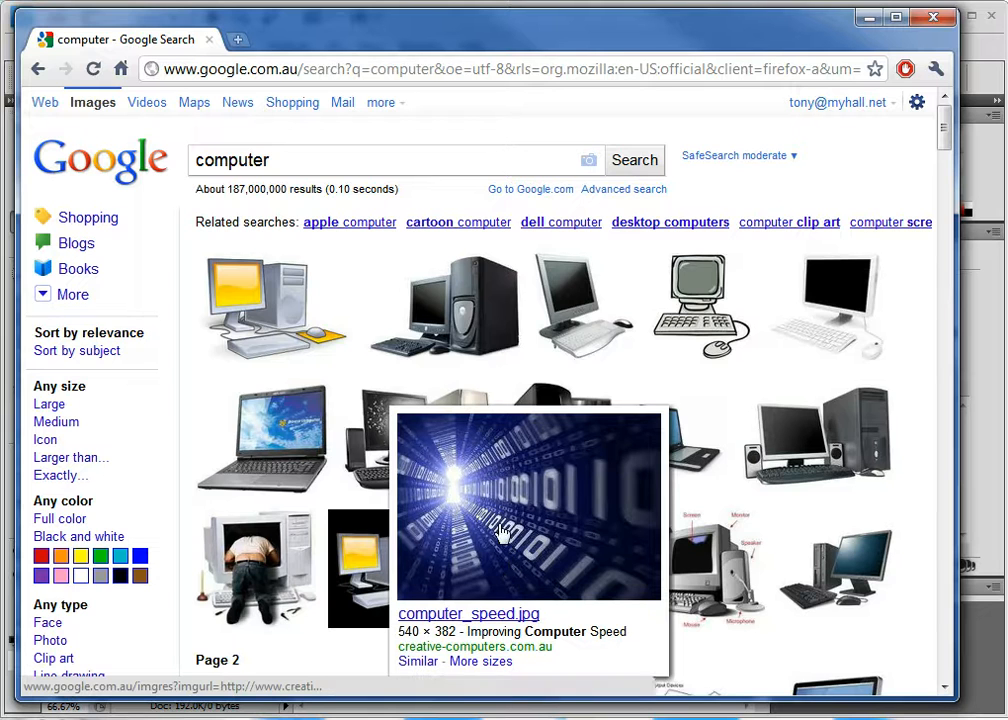
pyautogui.click(504, 535)
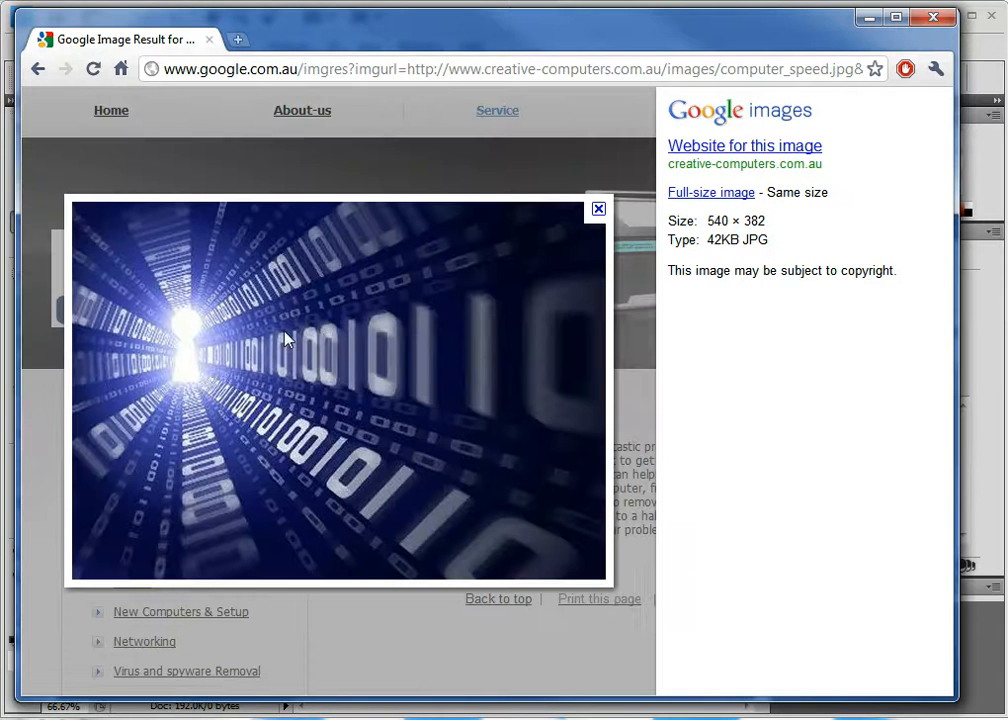
# Save the binary-code picture to the Desktop as computer_speed.jpg.
pyautogui.rightClick(285, 338)
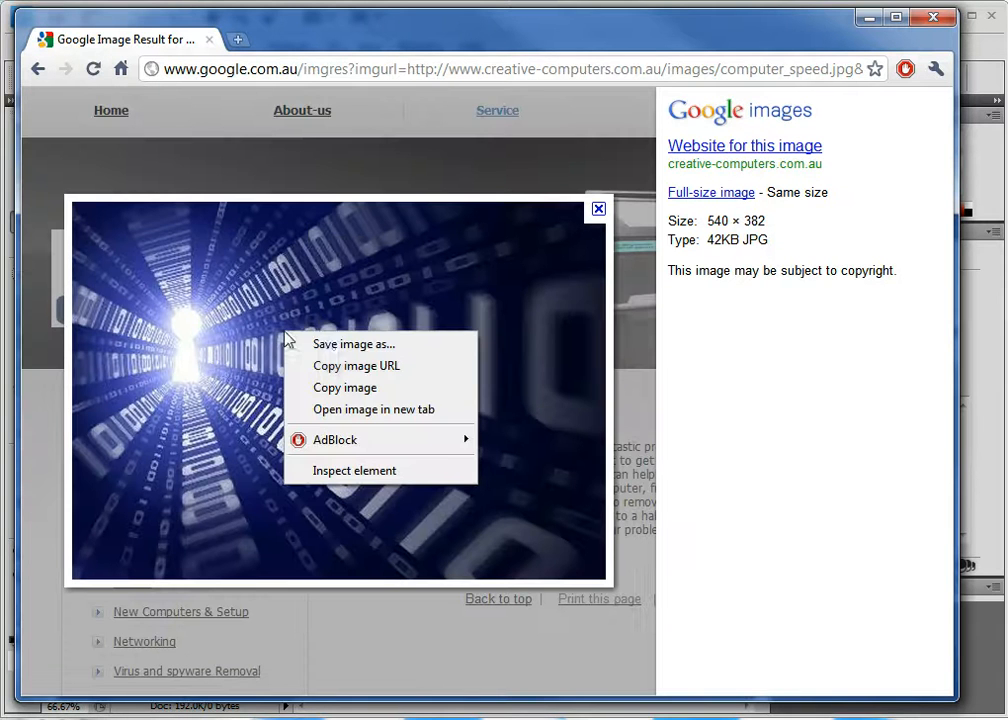
pyautogui.click(346, 352)
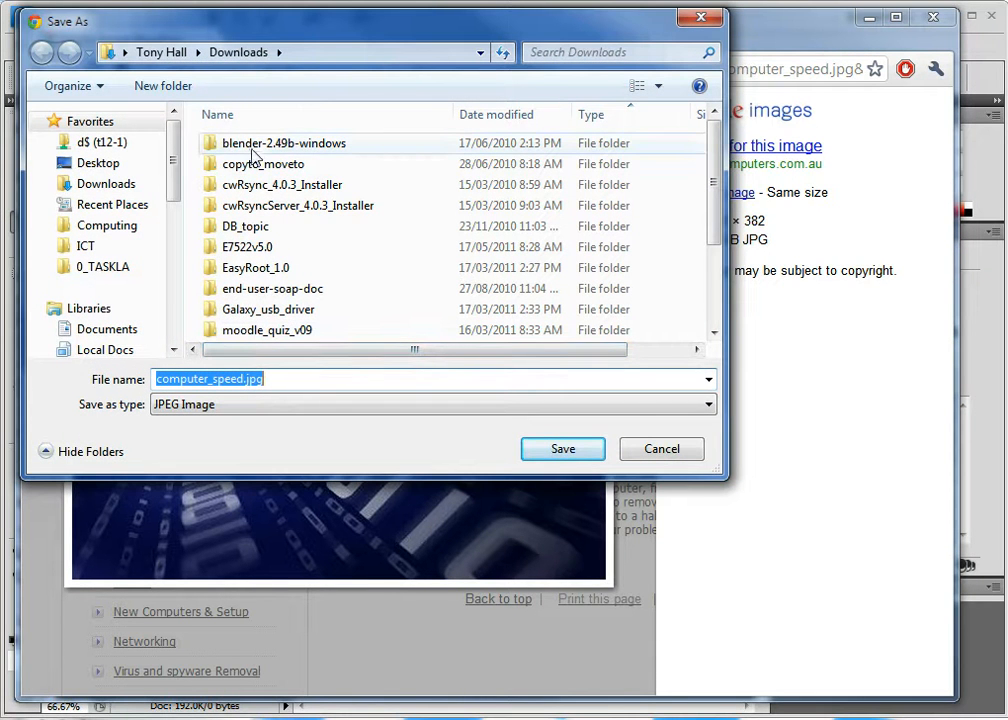
pyautogui.click(99, 165)
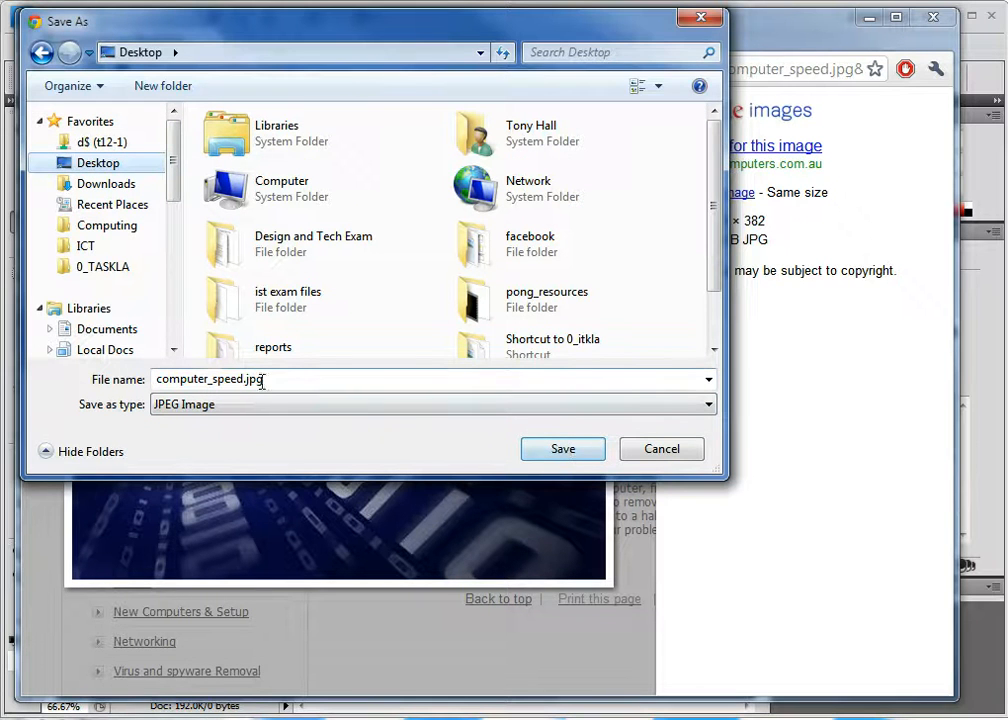
pyautogui.click(562, 455)
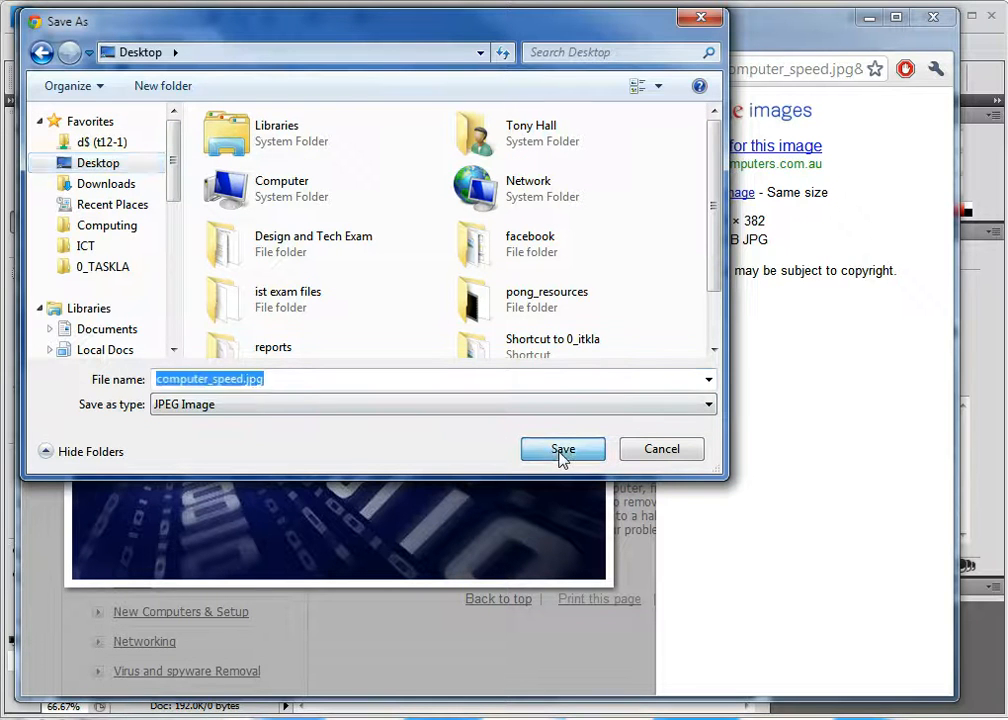
# Return to Photoshop and place computer_speed.jpg from the Desktop into the banner document.
pyautogui.click(866, 17)
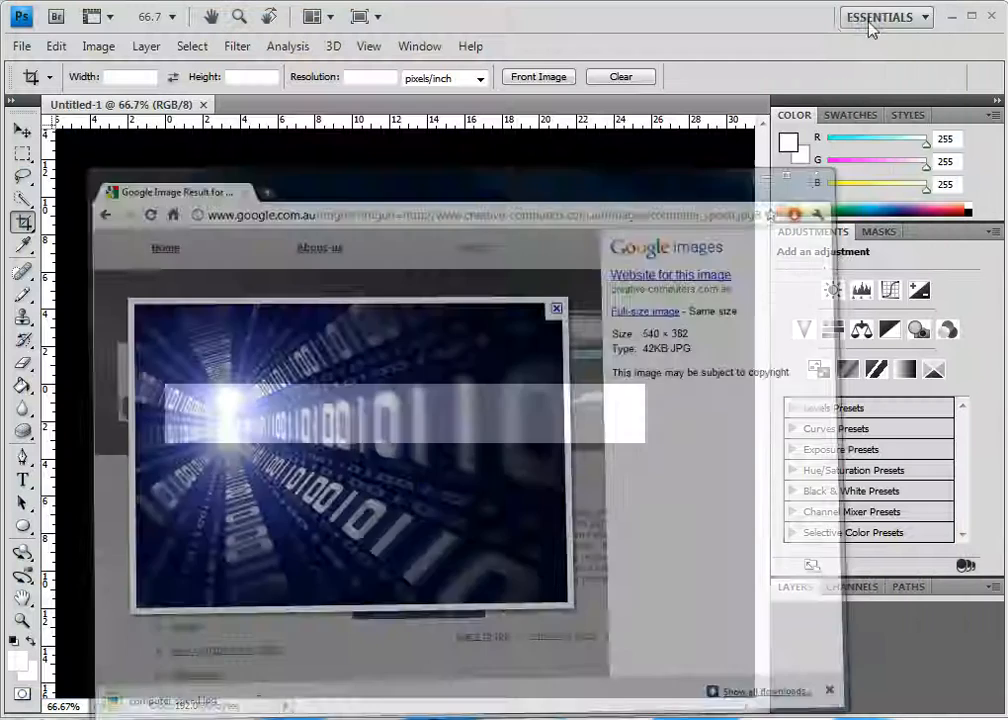
pyautogui.click(21, 46)
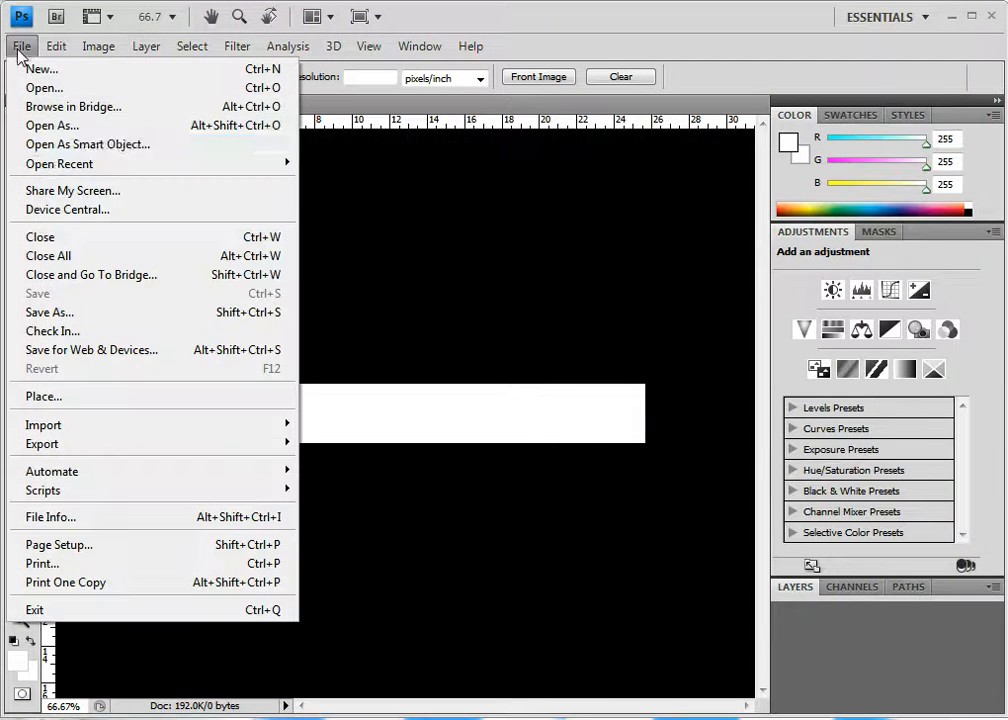
pyautogui.click(44, 397)
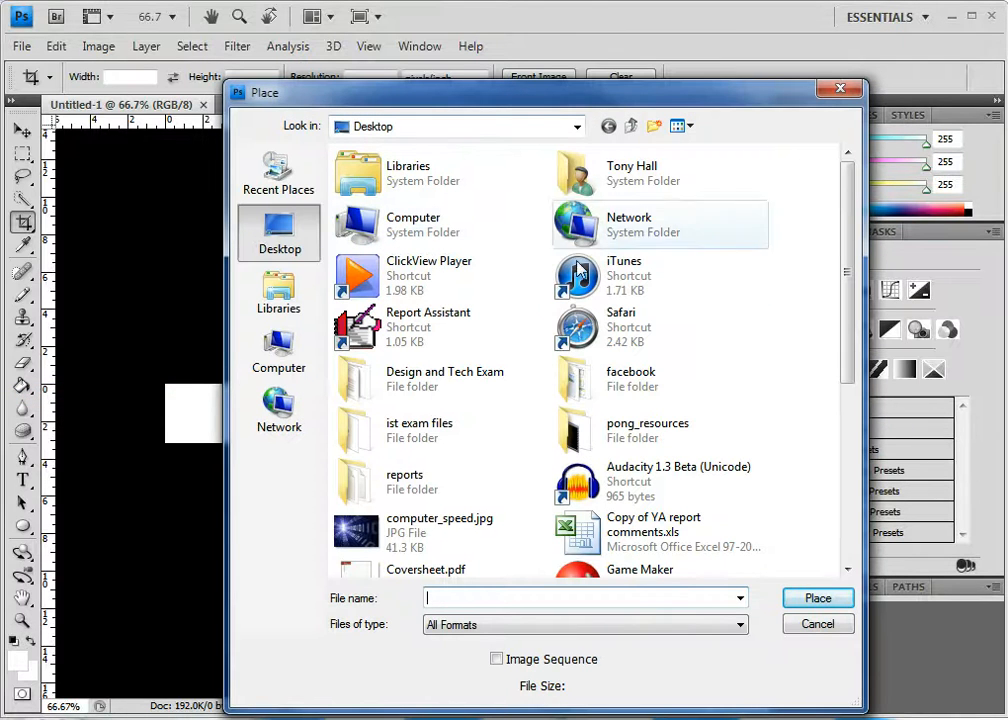
pyautogui.click(440, 526)
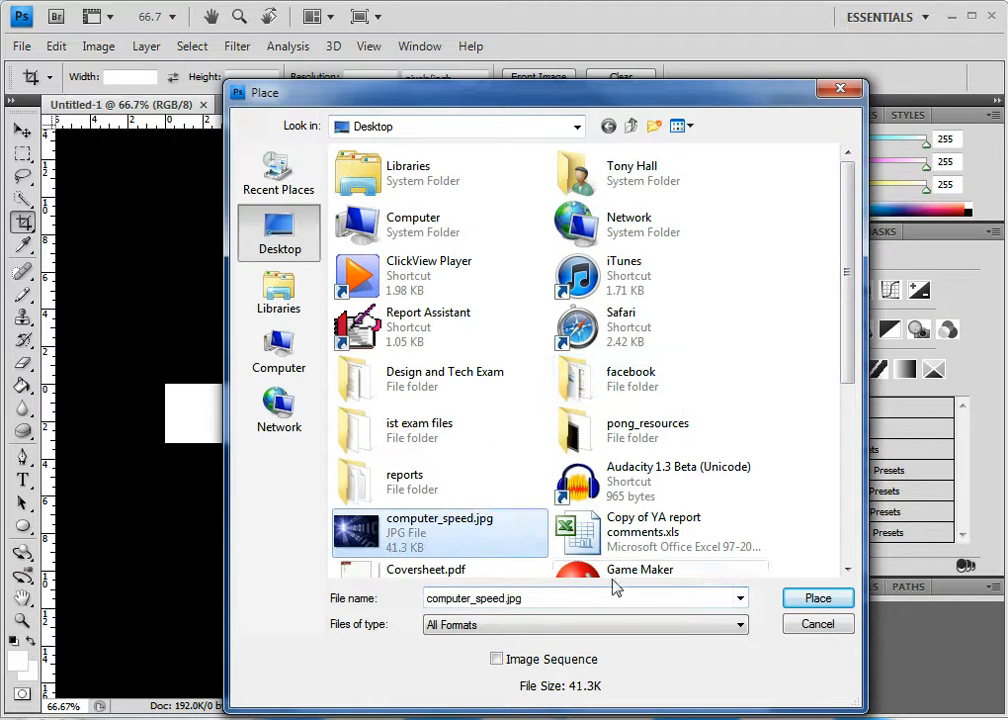
pyautogui.click(831, 603)
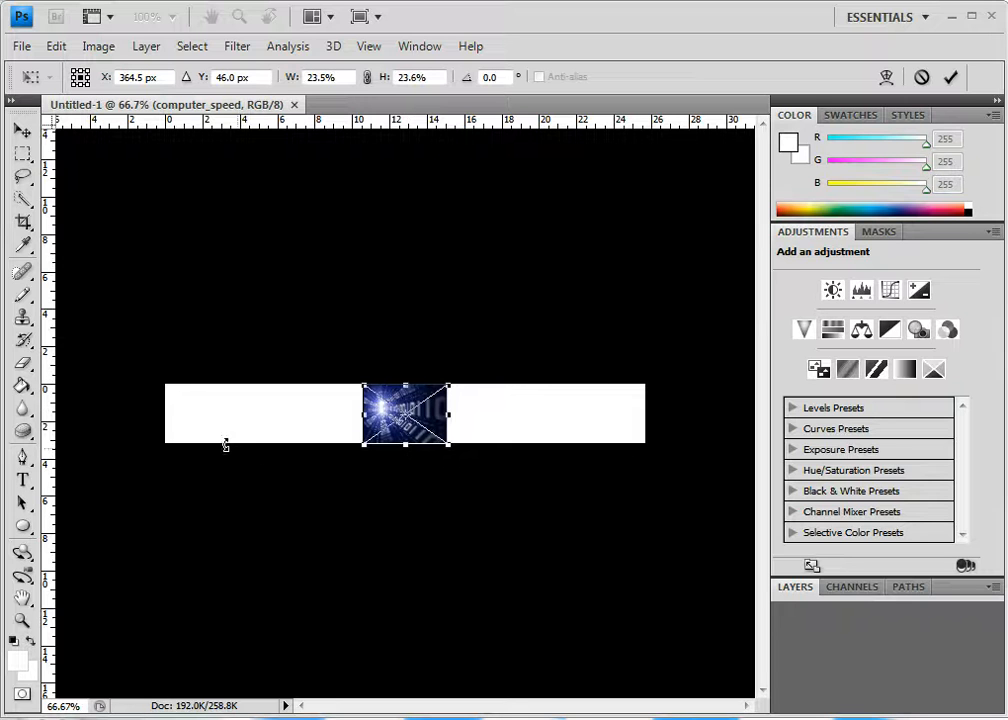
# Enlarge the placed picture to about 155% width and 148% height so it covers the whole banner, and commit the placement.
pyautogui.moveTo(366, 386); pyautogui.dragTo(151, 215)
pyautogui.moveTo(450, 446); pyautogui.dragTo(704, 588)
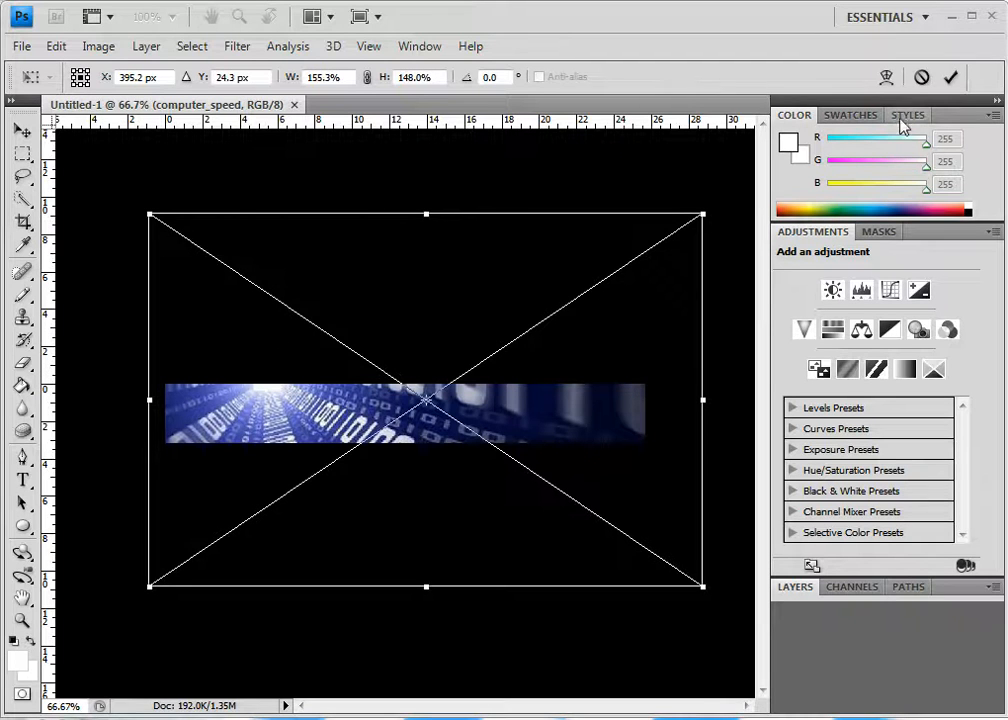
pyautogui.click(951, 80)
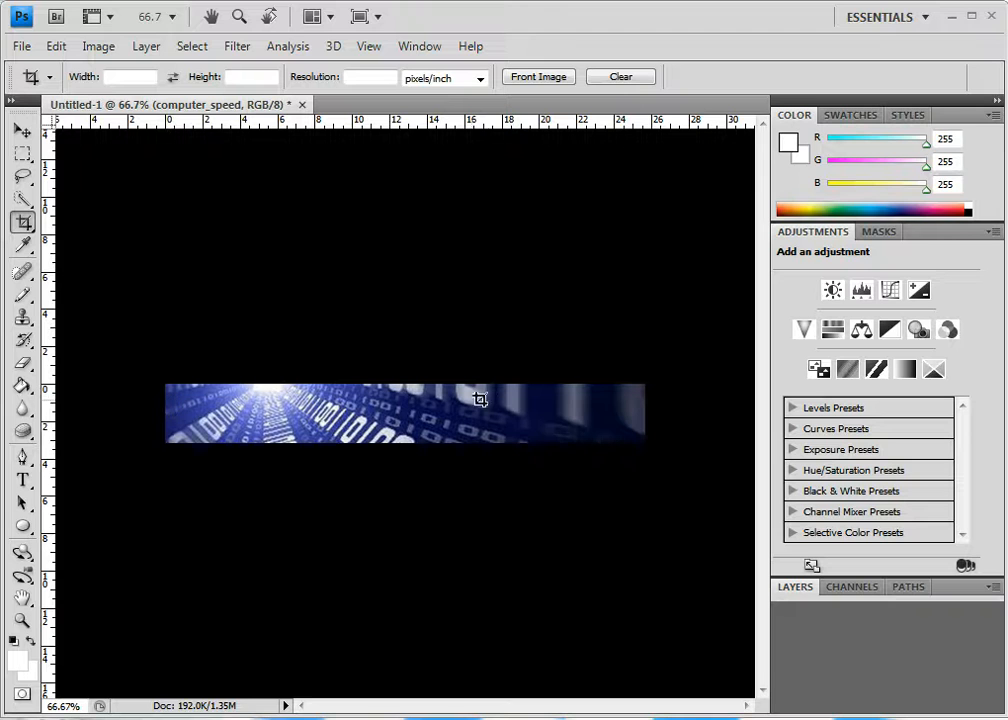
# Set the Horizontal Type tool to the Arial font in the Bold style.
pyautogui.click(23, 484)
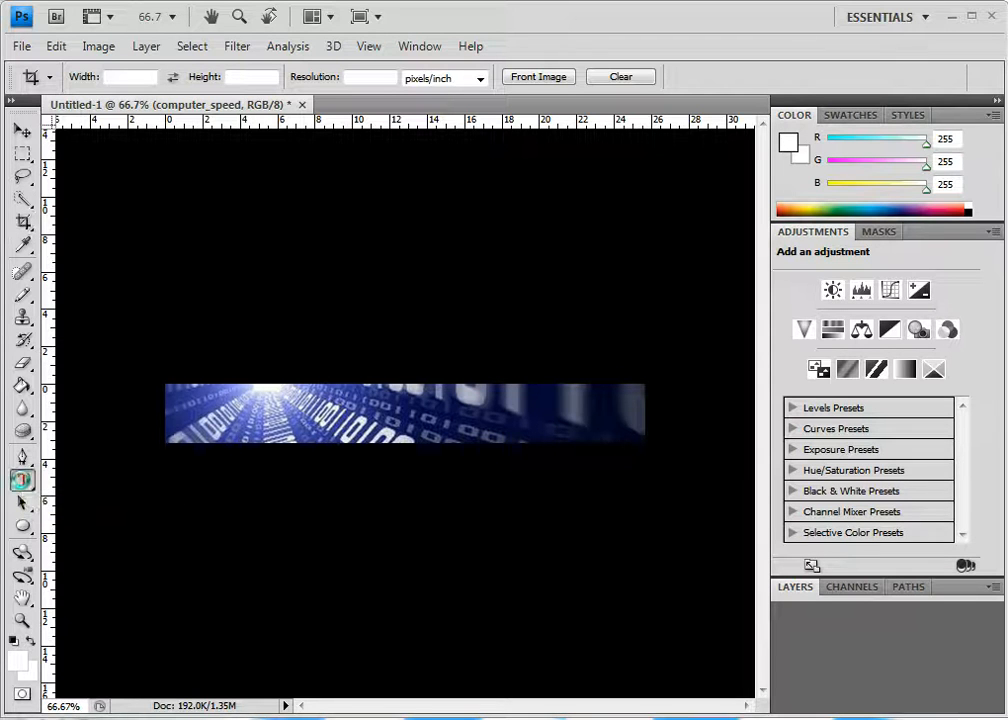
pyautogui.click(23, 482)
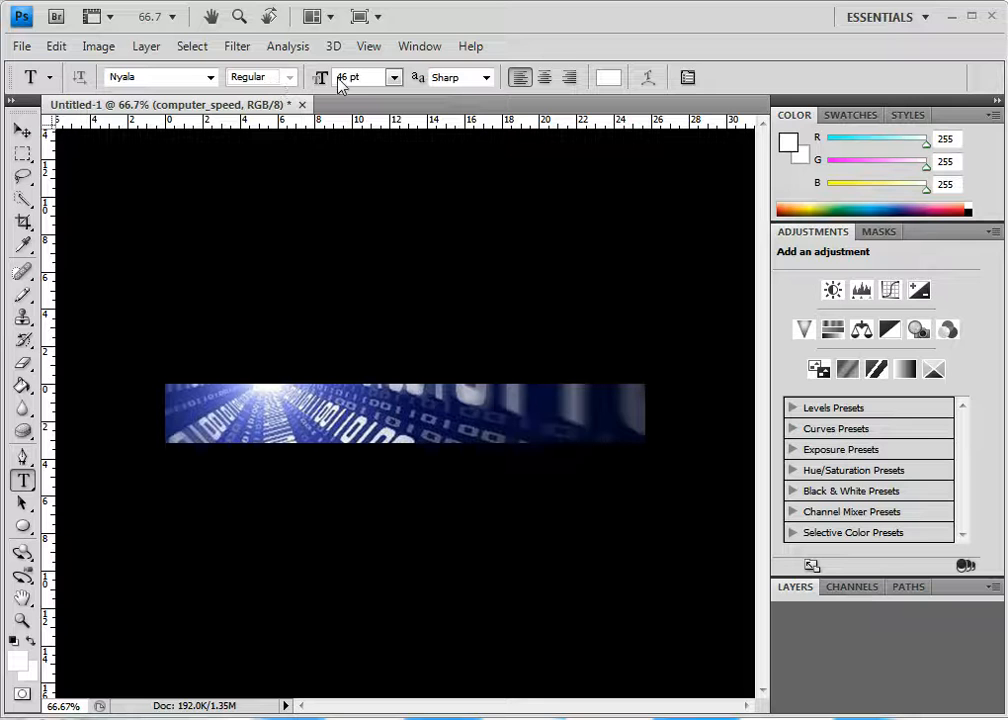
pyautogui.click(211, 77)
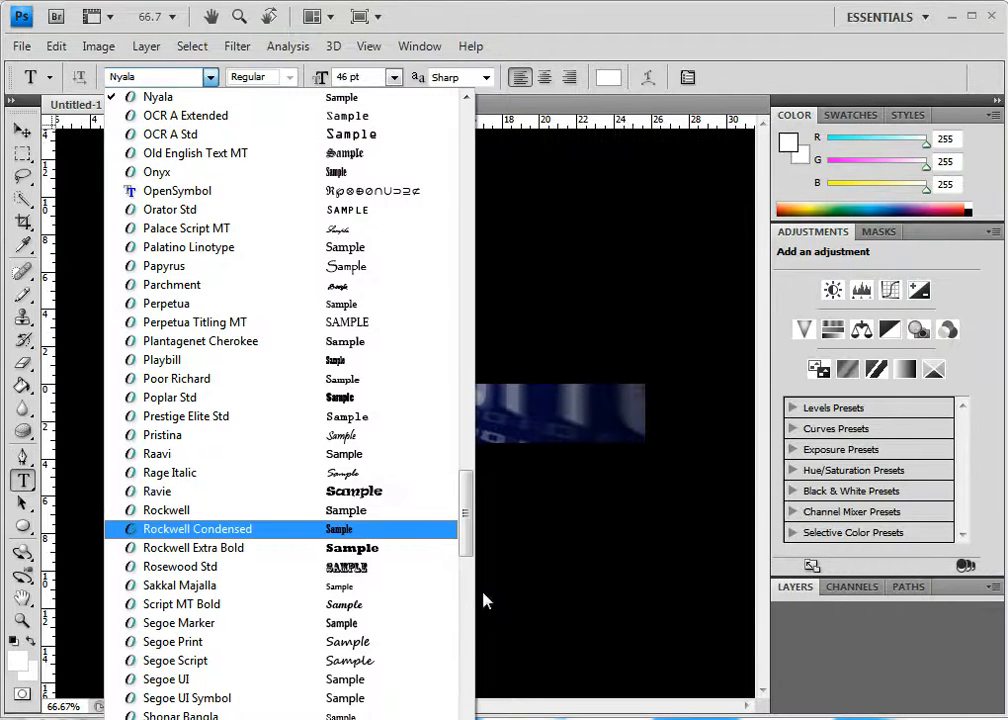
pyautogui.moveTo(466, 513); pyautogui.dragTo(466, 140)
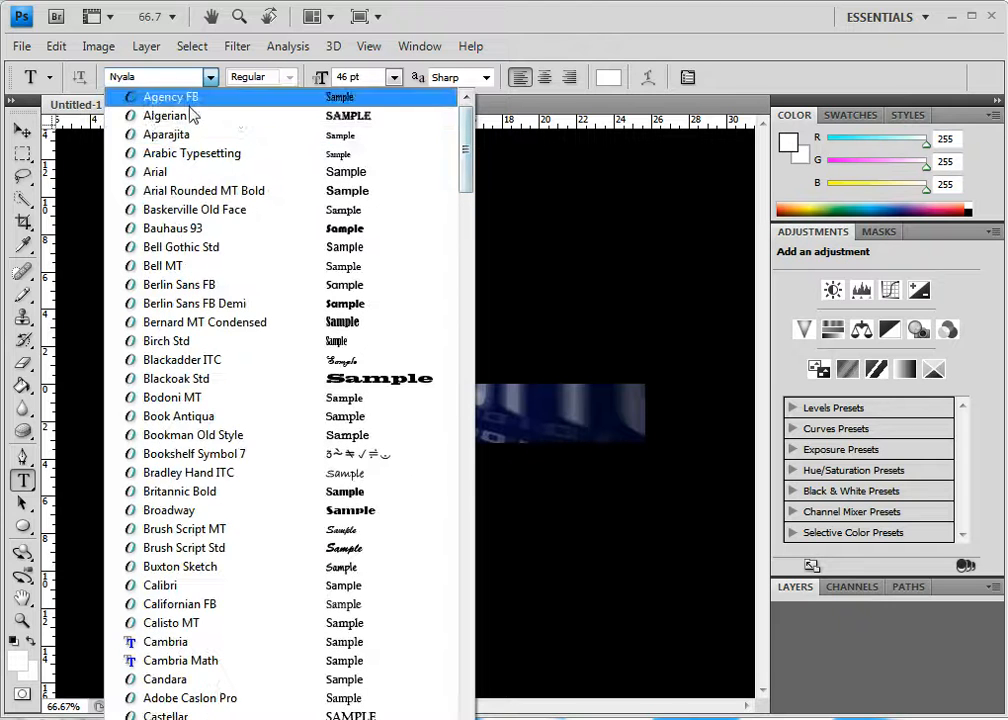
pyautogui.click(158, 176)
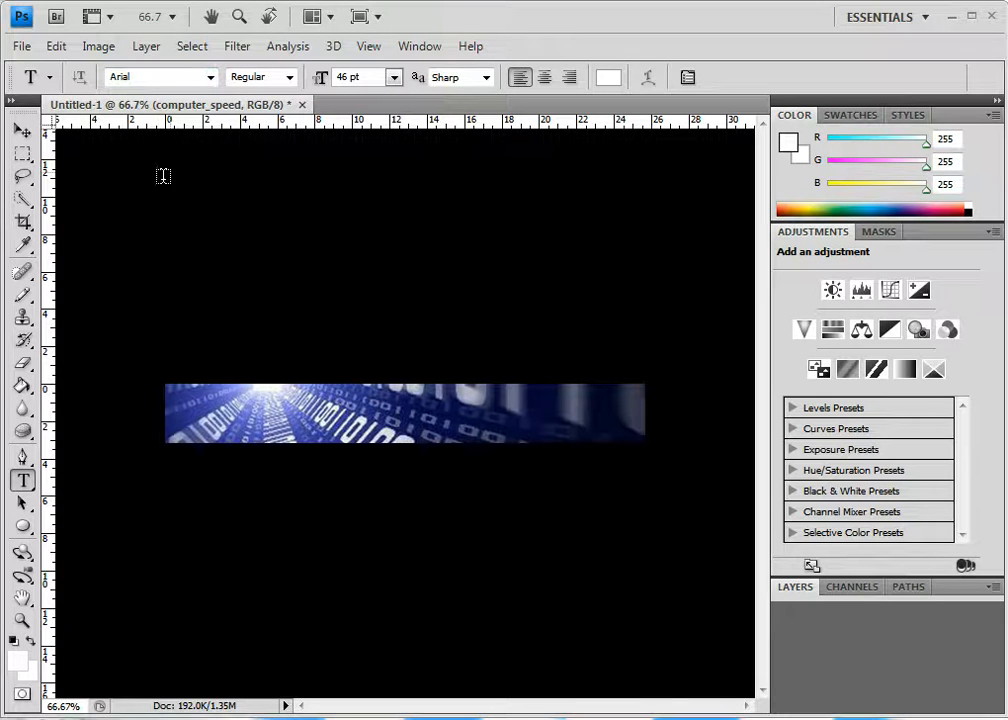
pyautogui.click(289, 78)
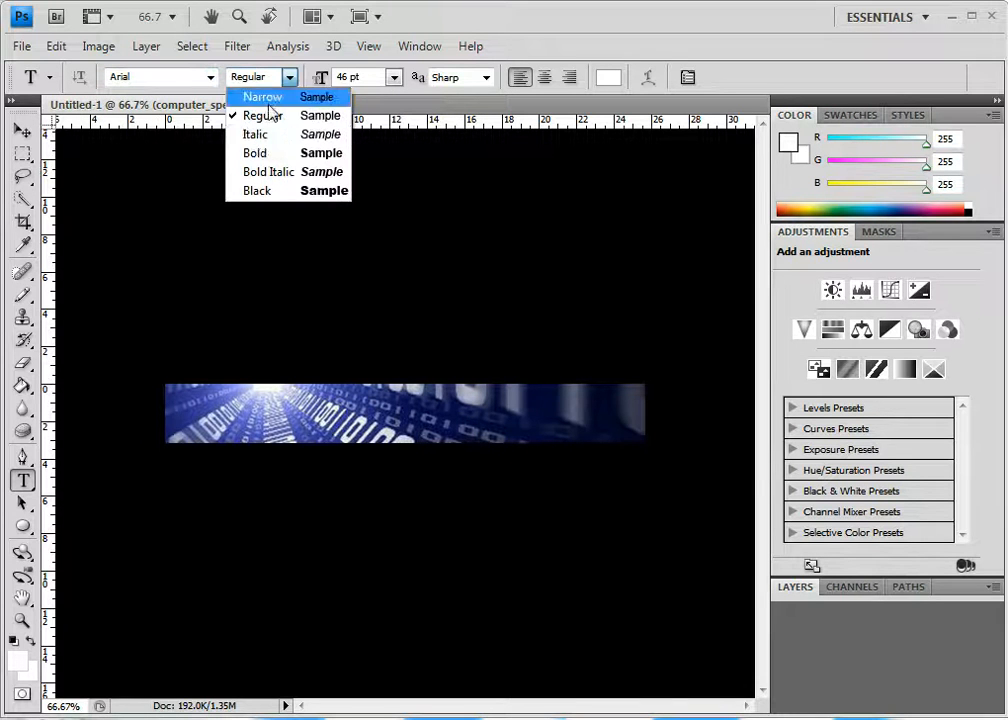
pyautogui.click(258, 155)
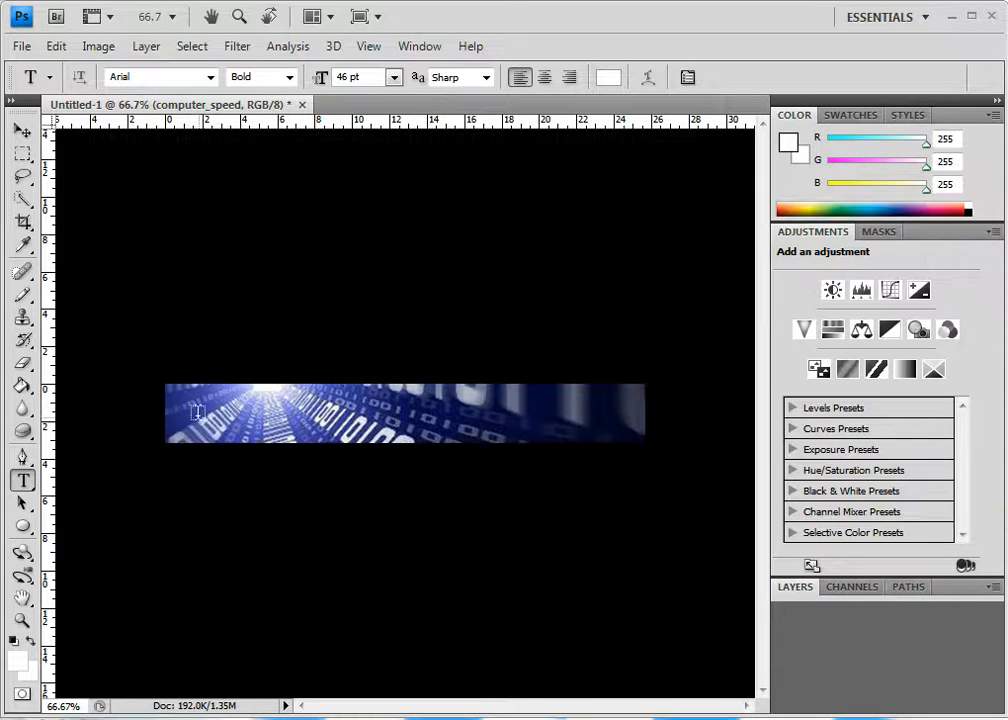
# Add the text "Computers" near the banner's left end and commit it by switching to the Move tool.
pyautogui.click(187, 411)
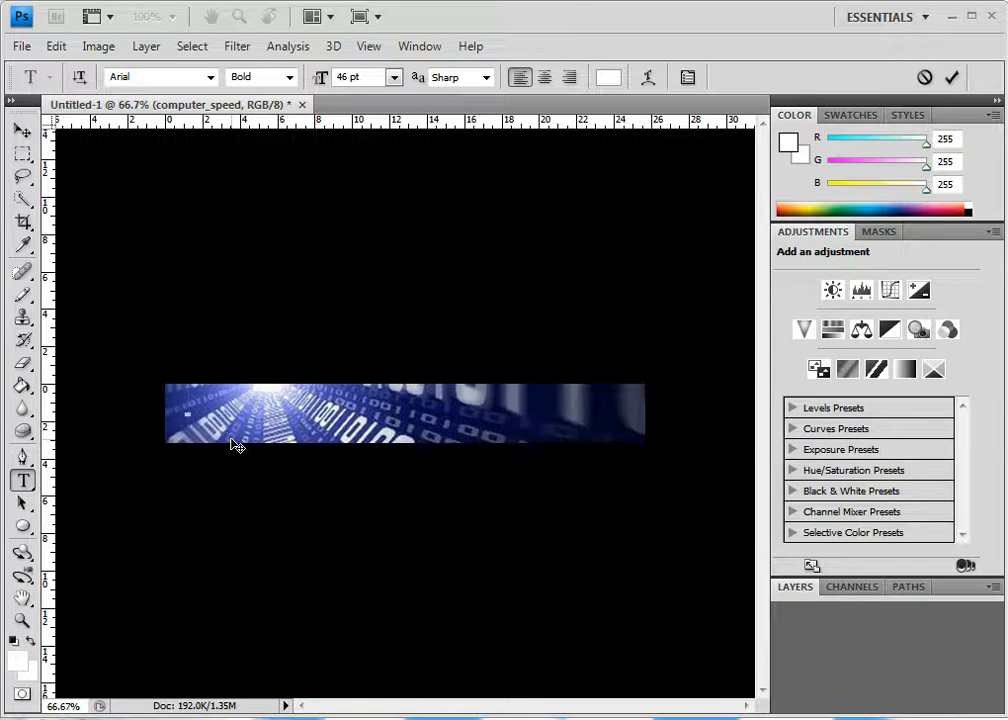
pyautogui.write('Comput')
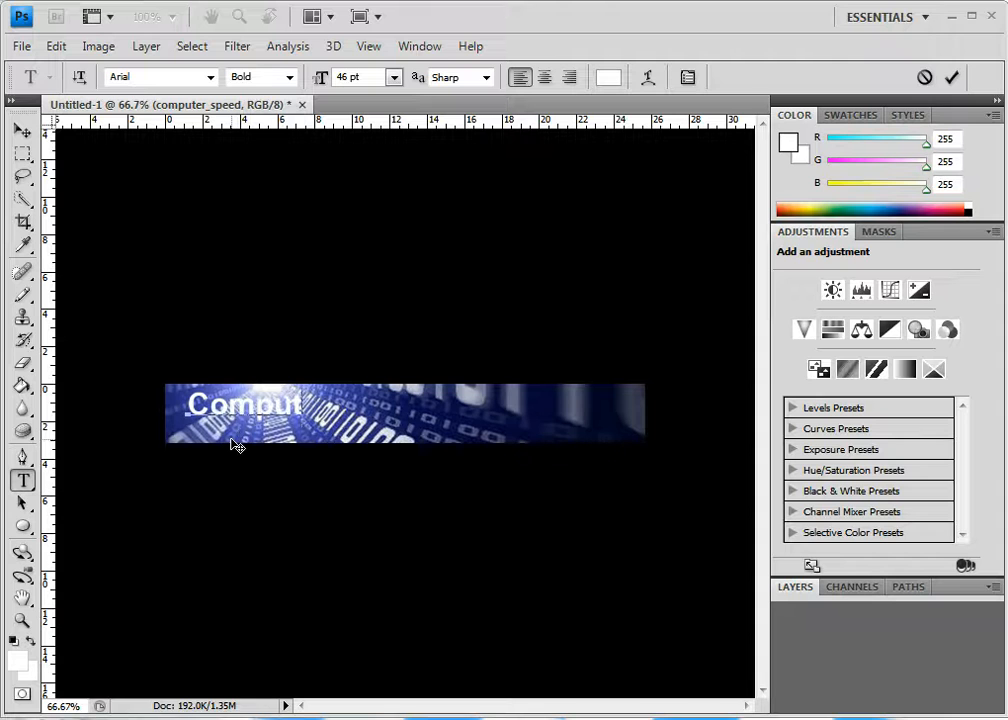
pyautogui.write('ers')
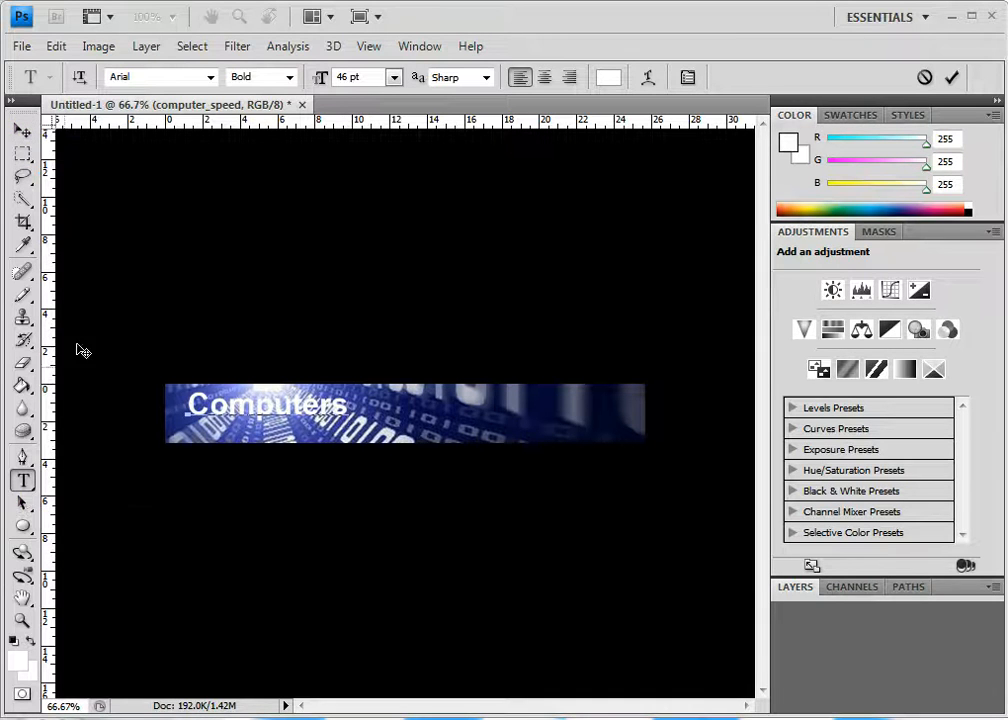
pyautogui.click(22, 129)
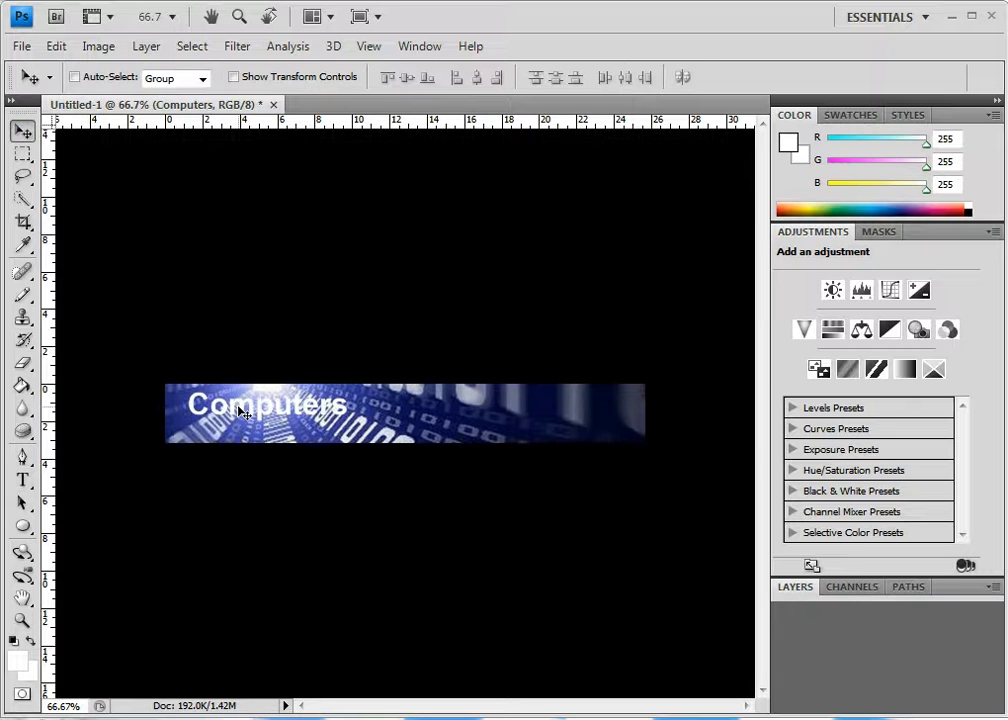
# Move the "Computers" text down so it sits vertically centred near the banner's left end.
pyautogui.moveTo(240, 415)
pyautogui.mouseDown()
pyautogui.moveTo(249, 418)
pyautogui.moveTo(234, 422)
pyautogui.mouseUp()
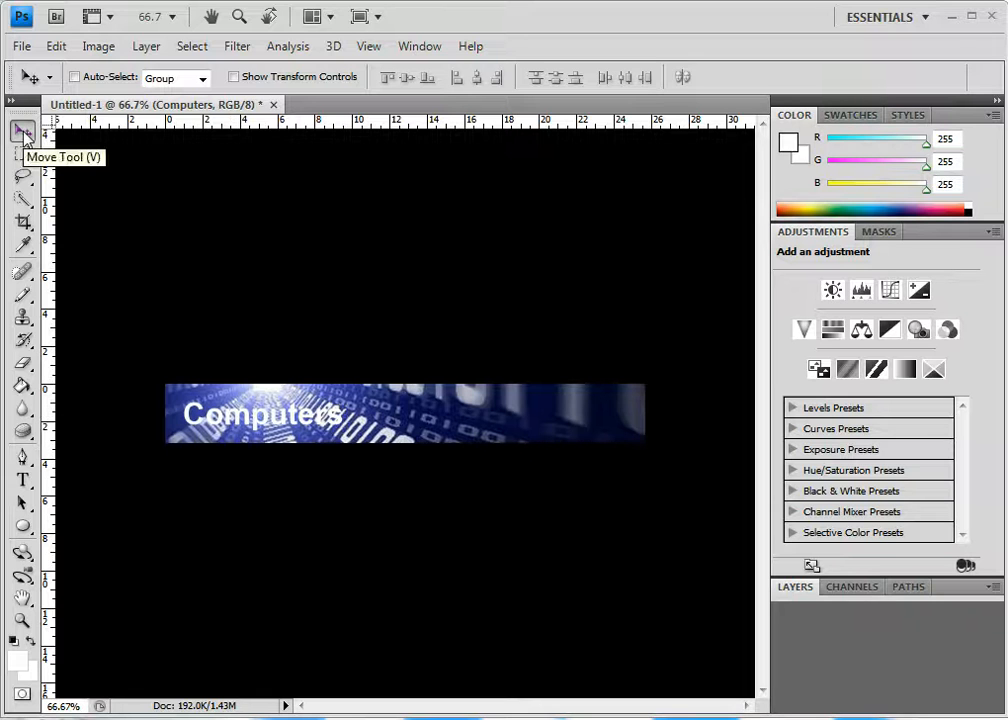
pyautogui.moveTo(215, 420)
pyautogui.mouseDown()
pyautogui.moveTo(225, 408)
pyautogui.moveTo(212, 428)
pyautogui.moveTo(216, 420)
pyautogui.mouseUp()
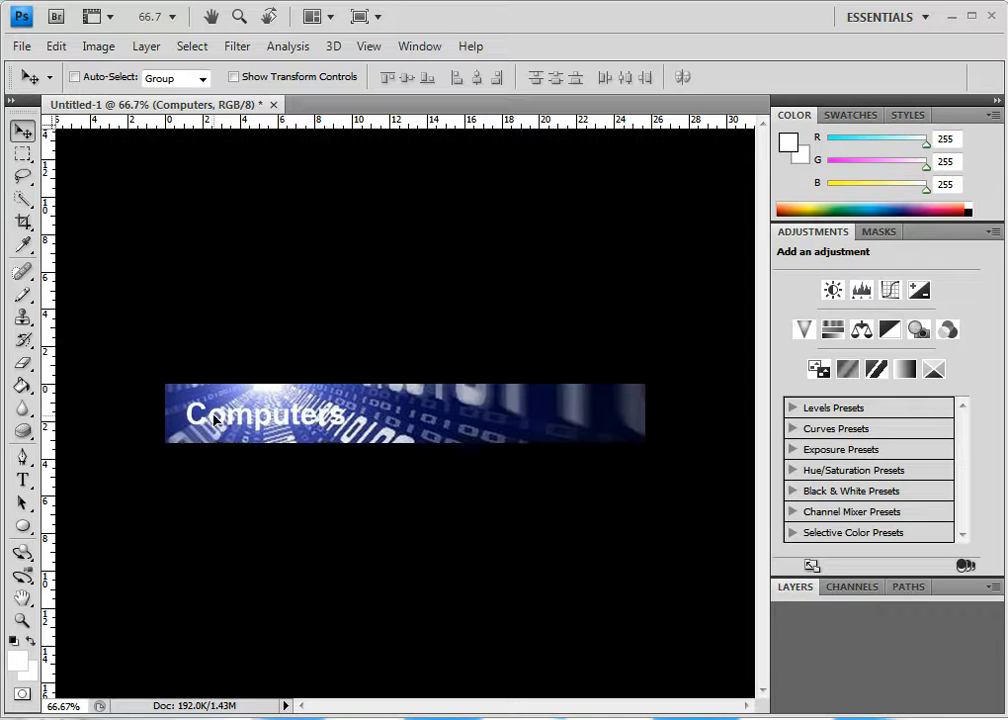
# Add a Drop Shadow to the Computers text layer with a -48° angle, 31% spread and 7 px size.
pyautogui.click(798, 589)
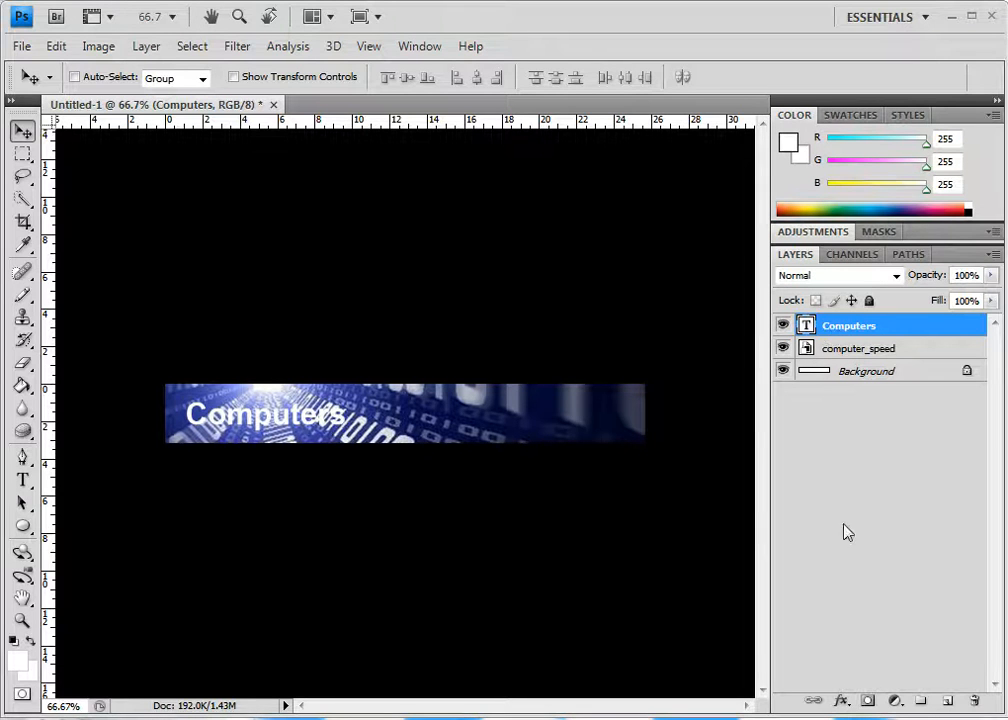
pyautogui.click(841, 703)
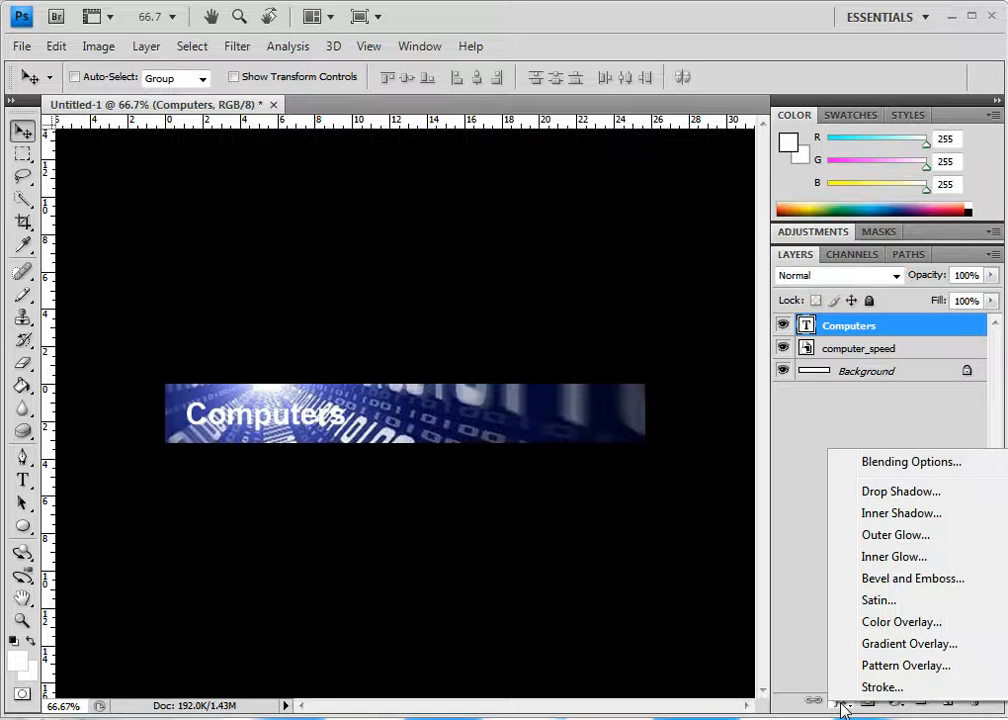
pyautogui.click(896, 492)
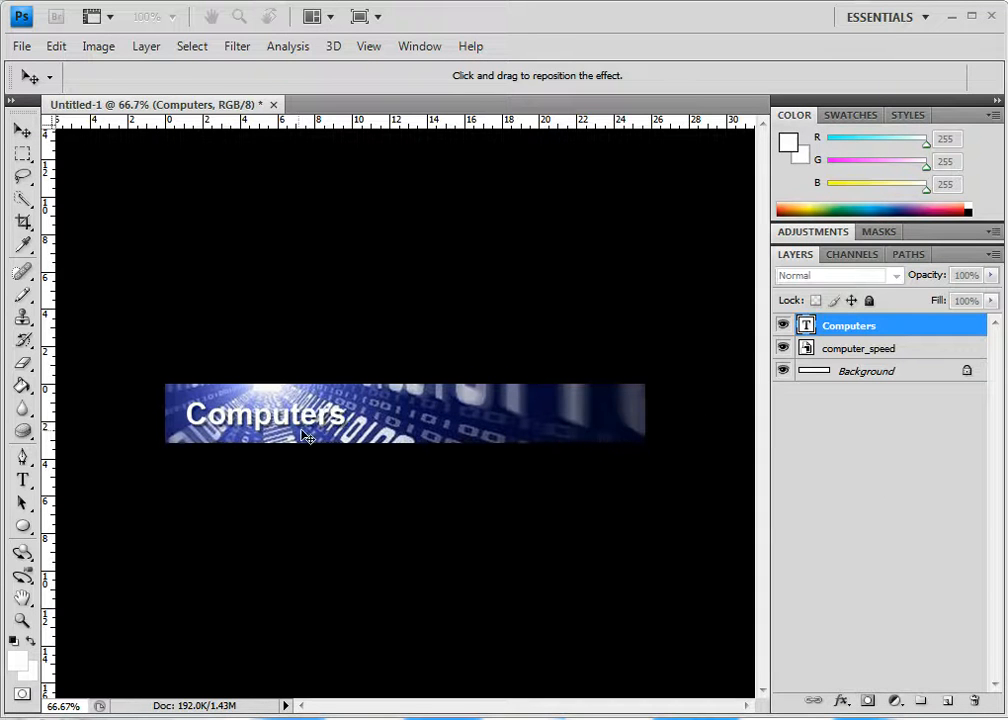
pyautogui.moveTo(1006, 203); pyautogui.dragTo(549, 42)
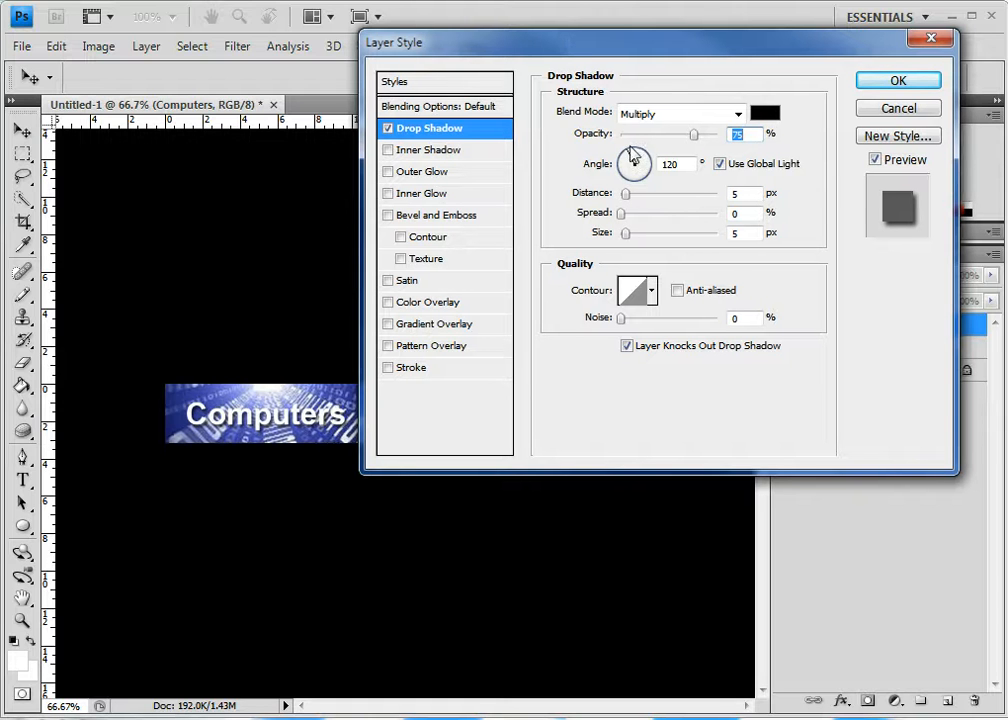
pyautogui.moveTo(628, 150); pyautogui.dragTo(647, 183)
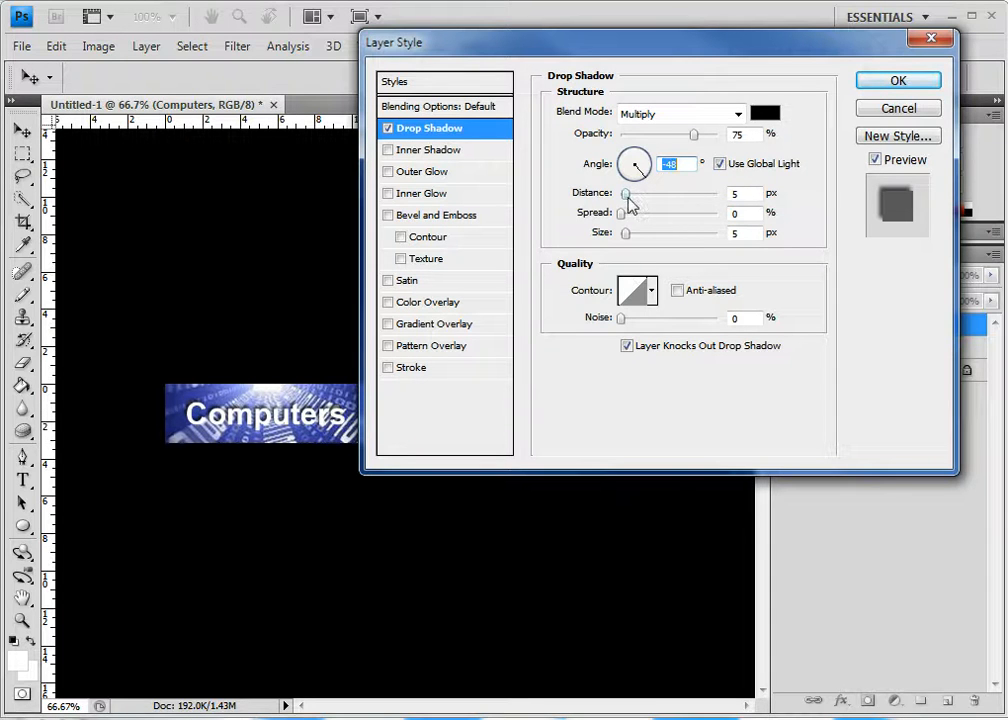
pyautogui.moveTo(622, 219); pyautogui.dragTo(654, 222)
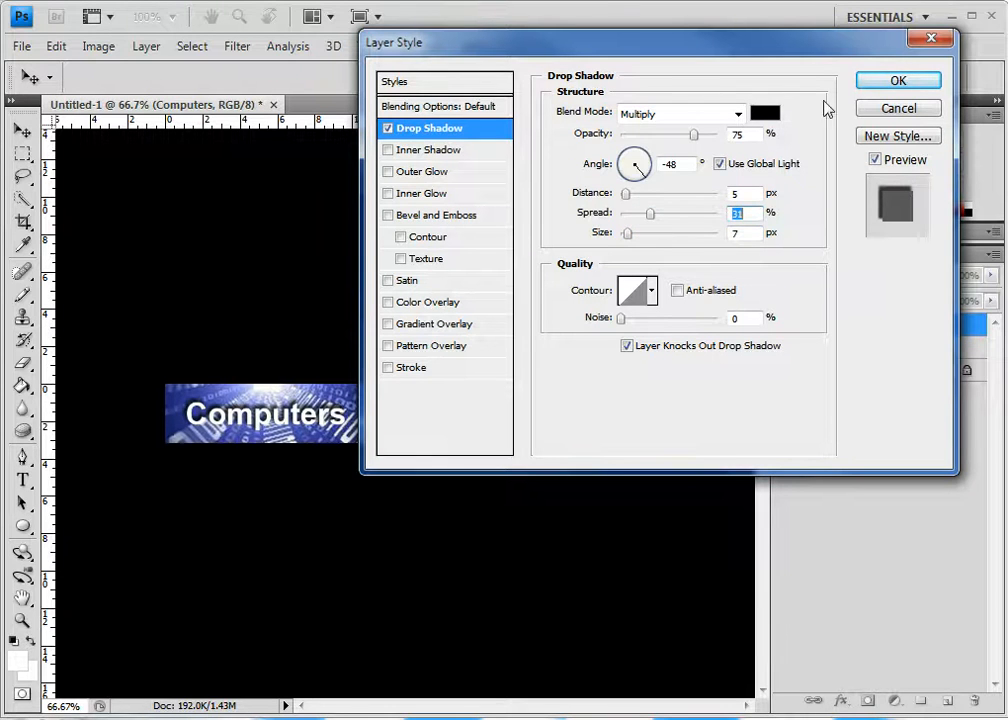
pyautogui.click(897, 83)
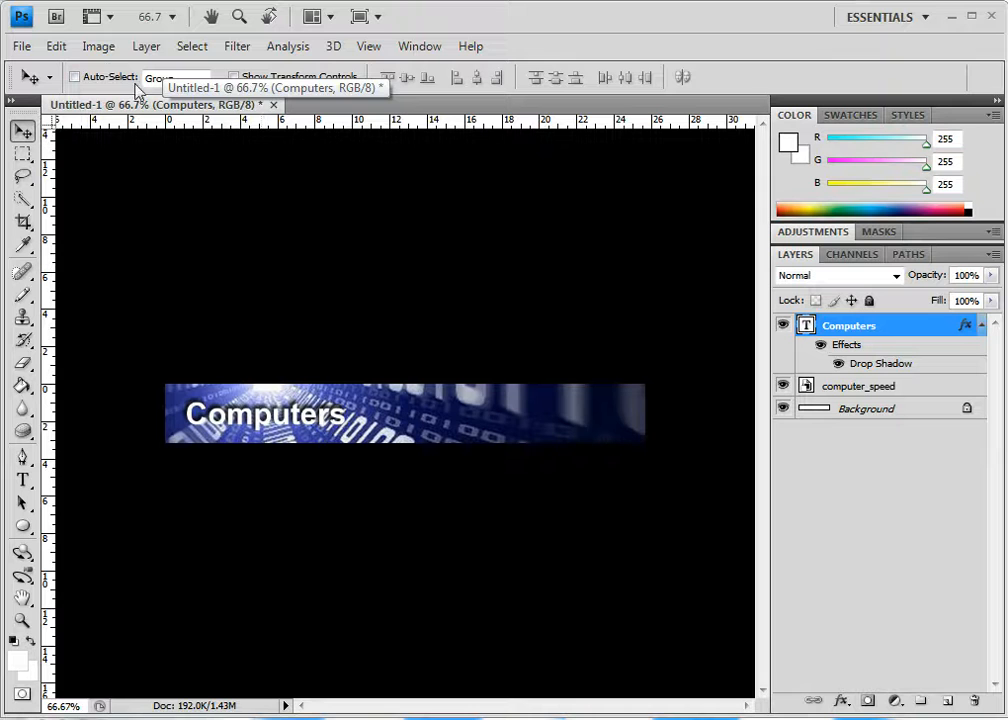
# Open the Save for Web & Devices export for the banner.
pyautogui.click(21, 47)
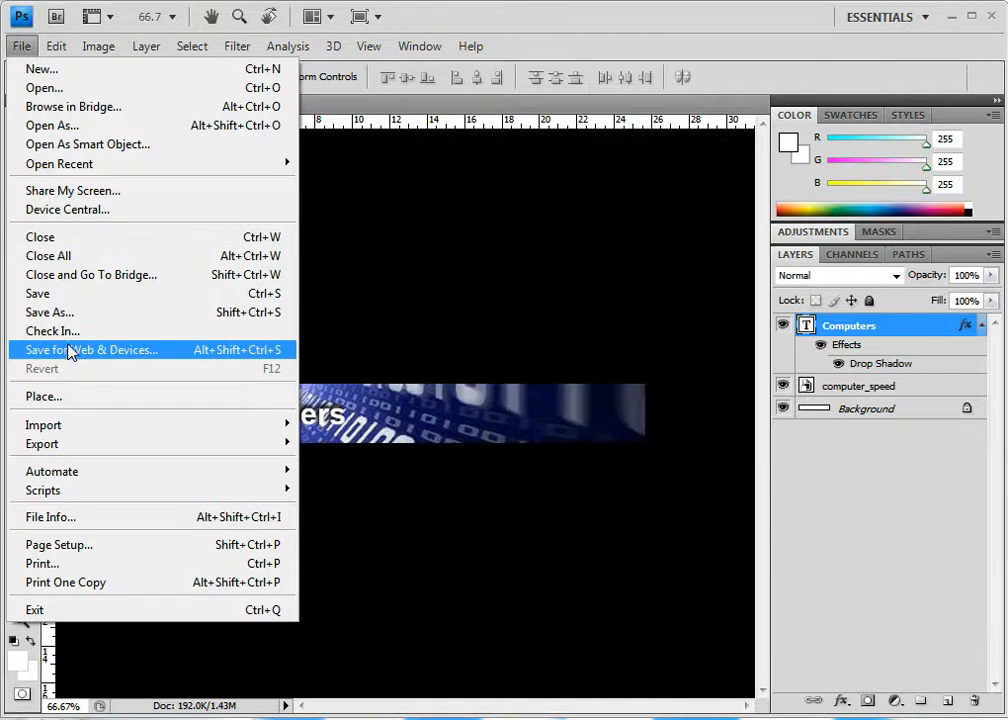
pyautogui.click(72, 356)
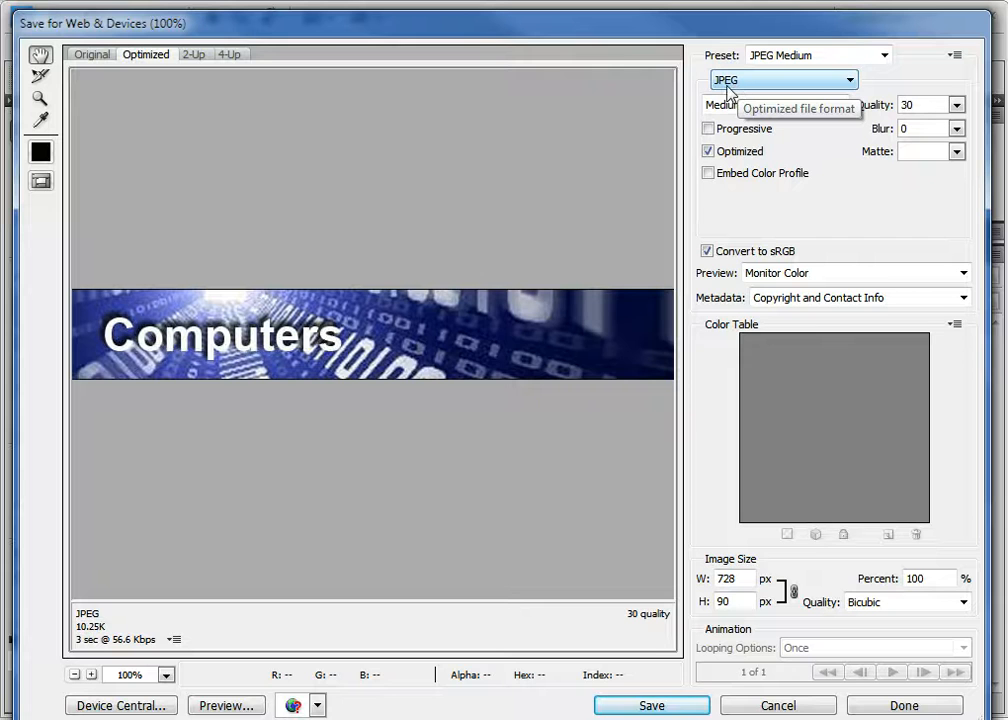
# Compare the PNG-24 and GIF formats for the exported banner, and return to JPEG.
pyautogui.click(840, 84)
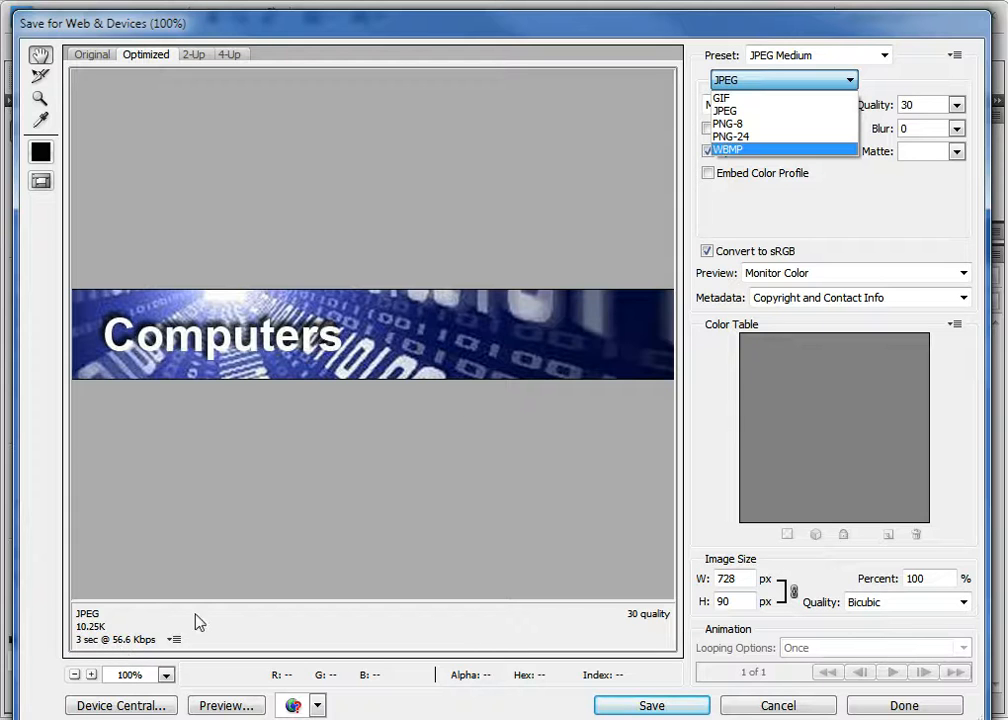
pyautogui.click(745, 138)
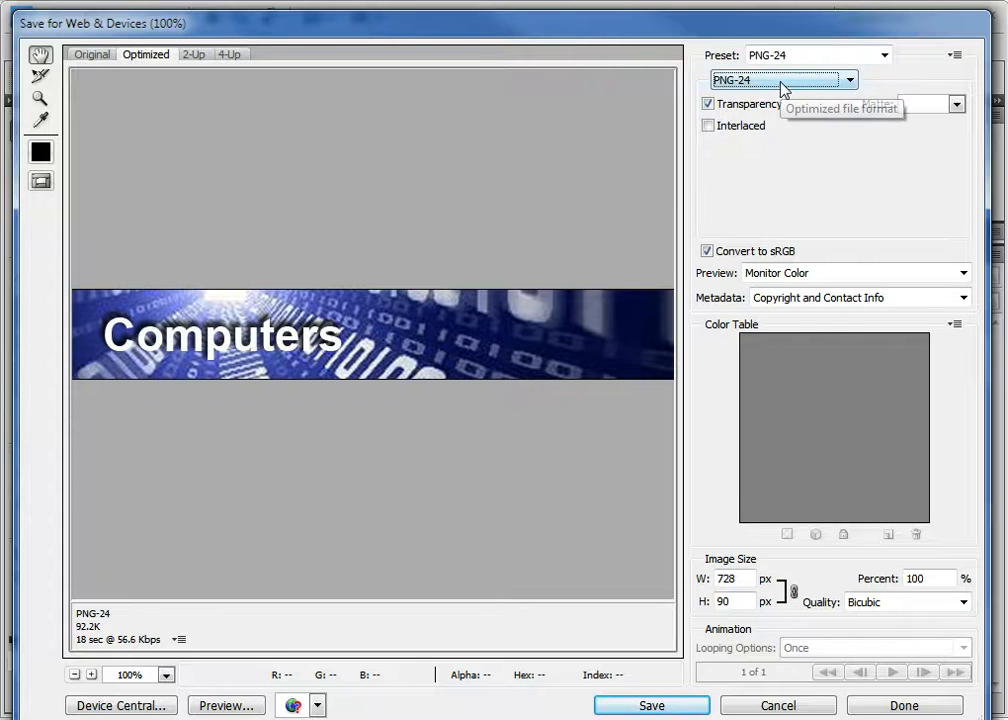
pyautogui.click(783, 90)
pyautogui.click(760, 95)
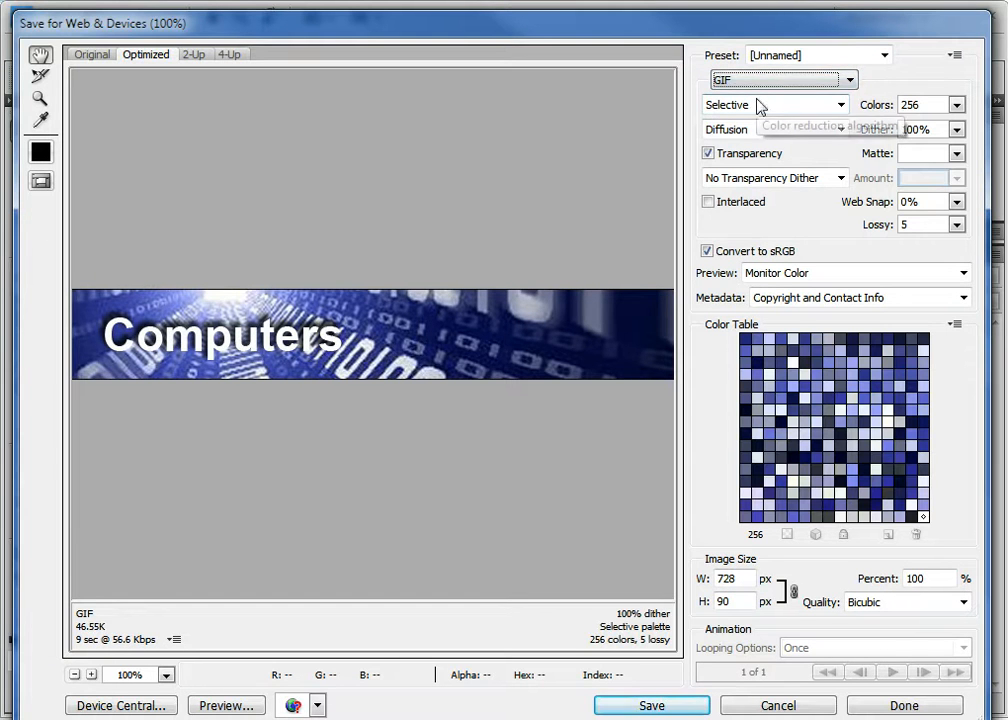
pyautogui.click(718, 82)
pyautogui.click(748, 112)
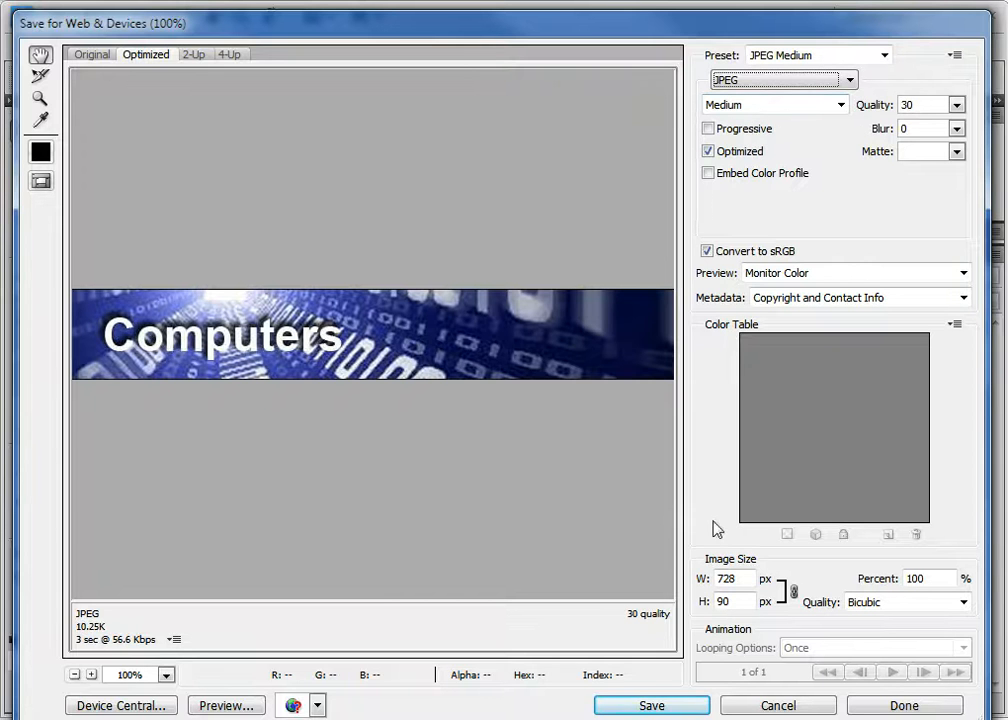
# Save the optimized banner image to the Desktop as header.jpg.
pyautogui.click(646, 706)
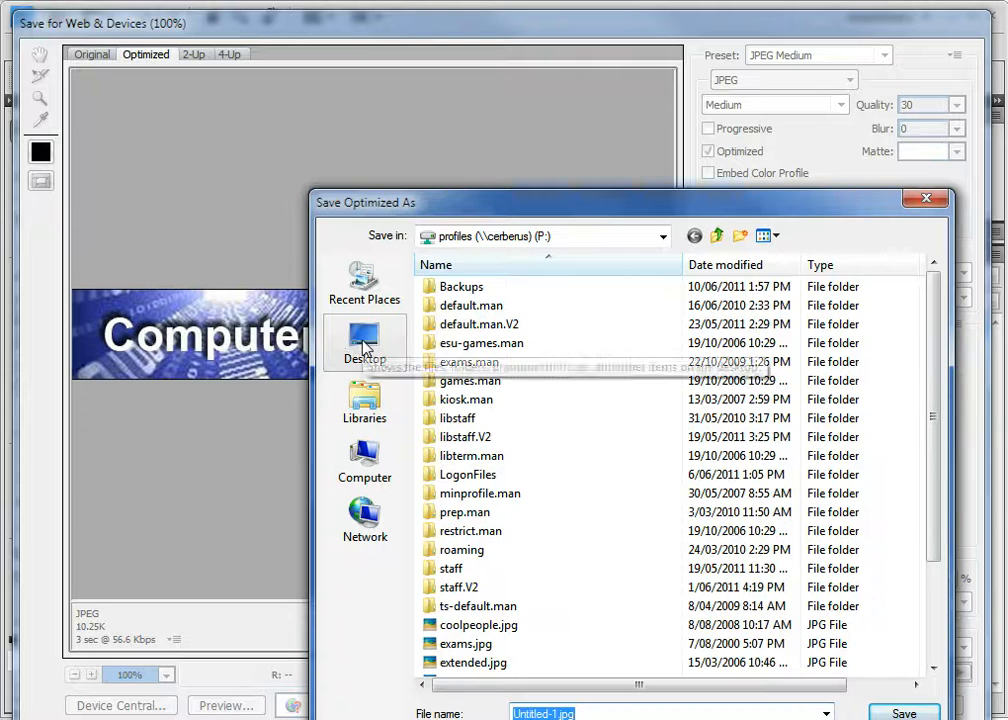
pyautogui.click(364, 345)
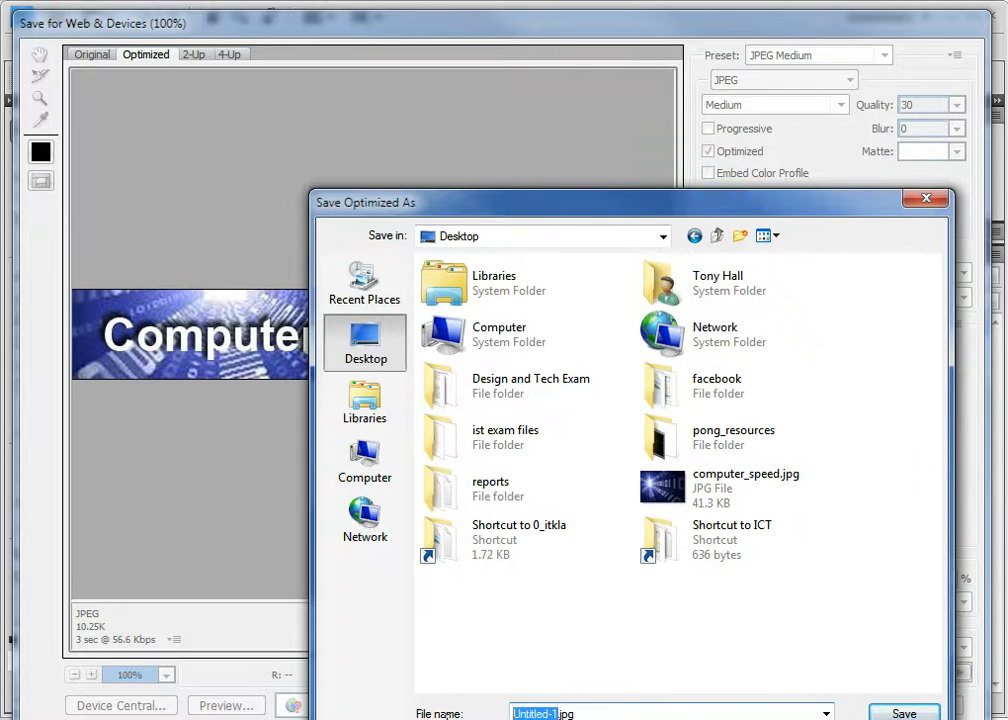
pyautogui.write('header')
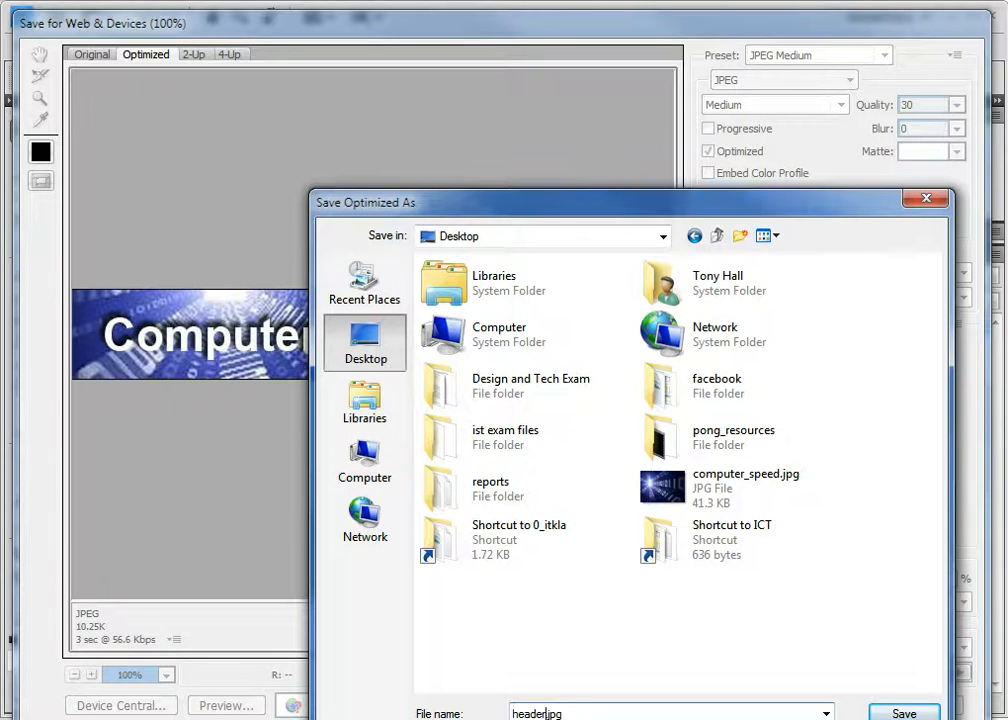